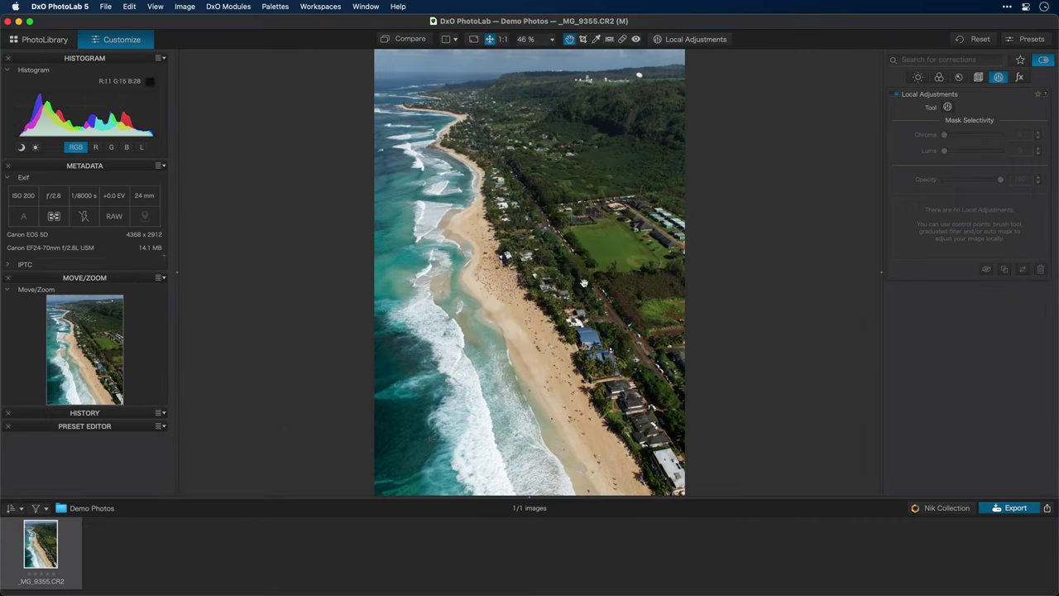
Place a control point on the surf, view its mask and nudge it, then reset it away
click(700, 41)
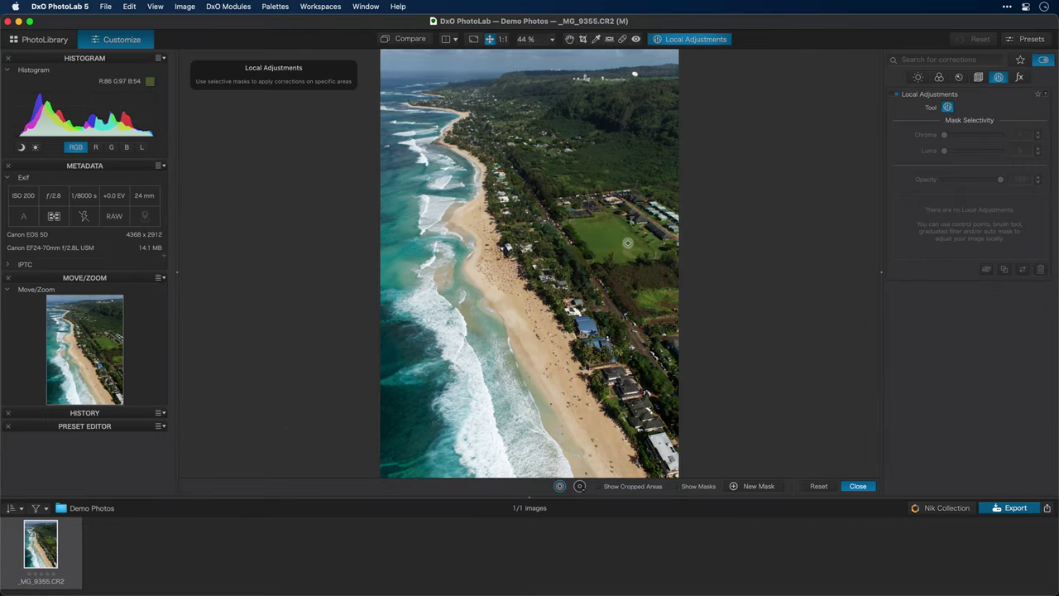
right_click(495, 335)
click(480, 306)
click(421, 397)
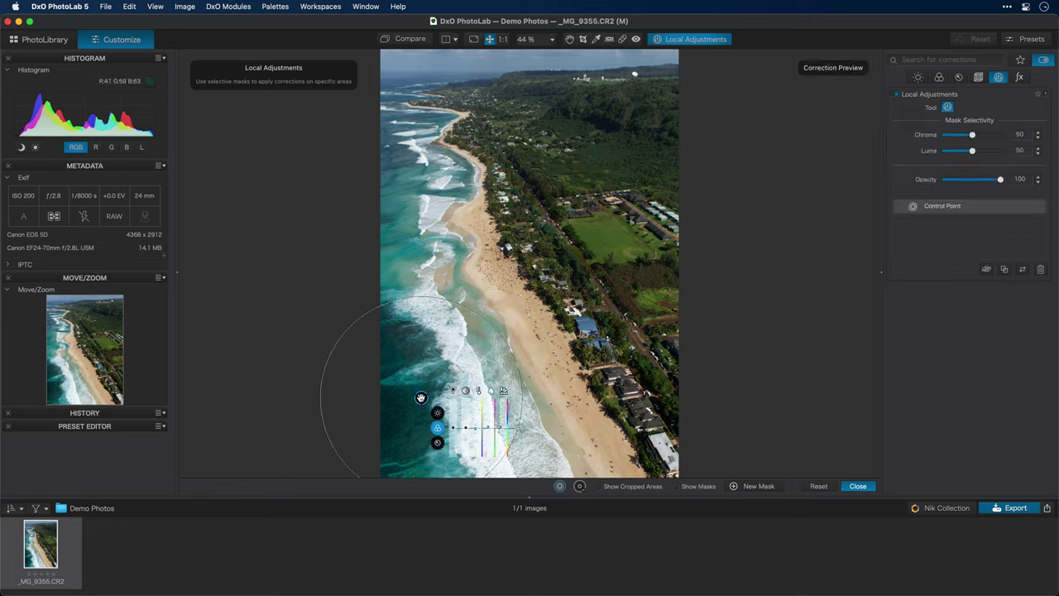
click(675, 488)
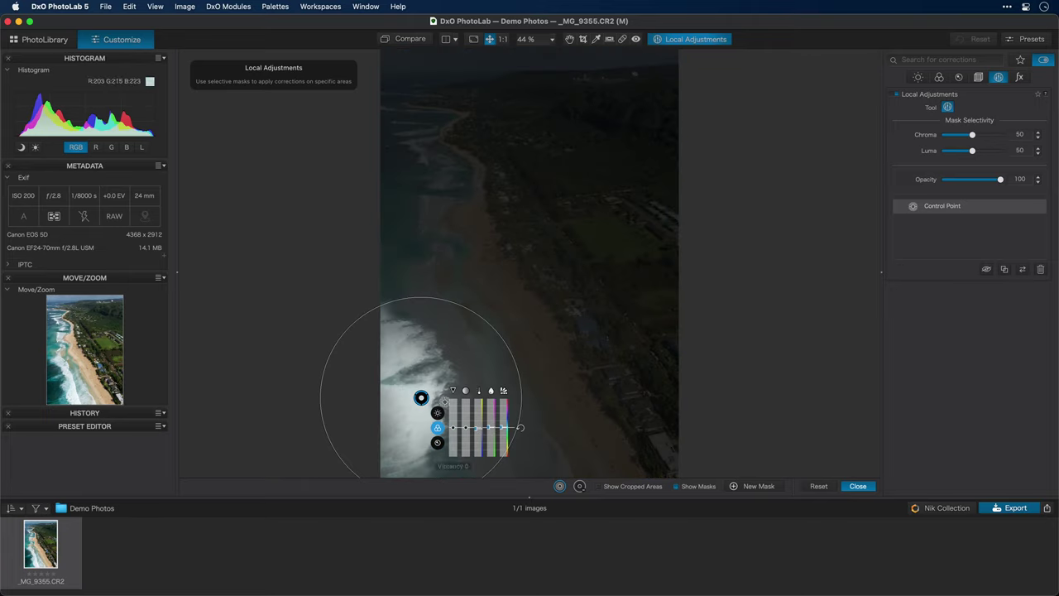
drag(421, 398, 423, 394)
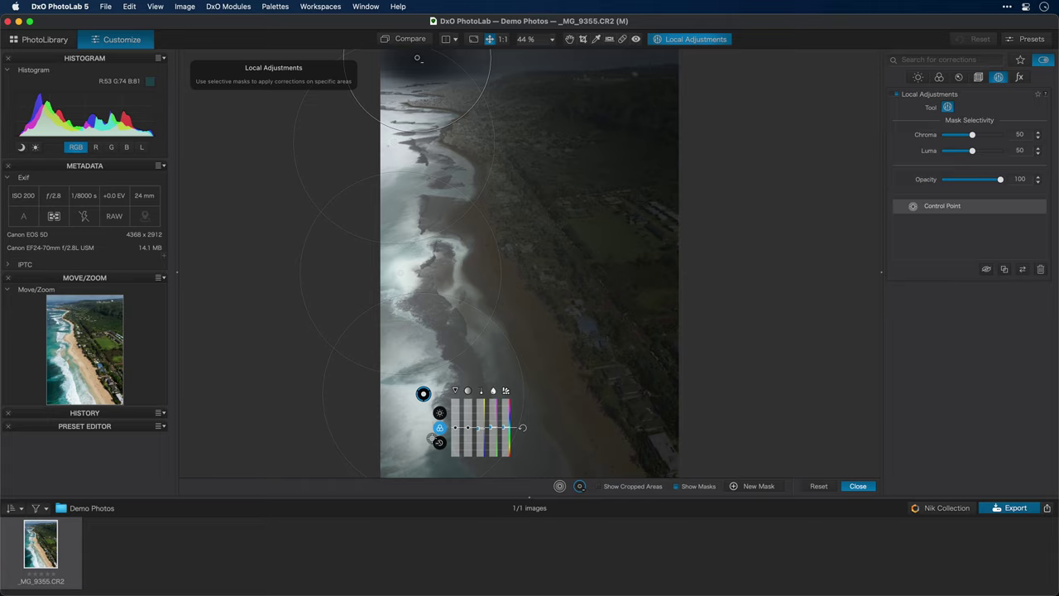
click(813, 486)
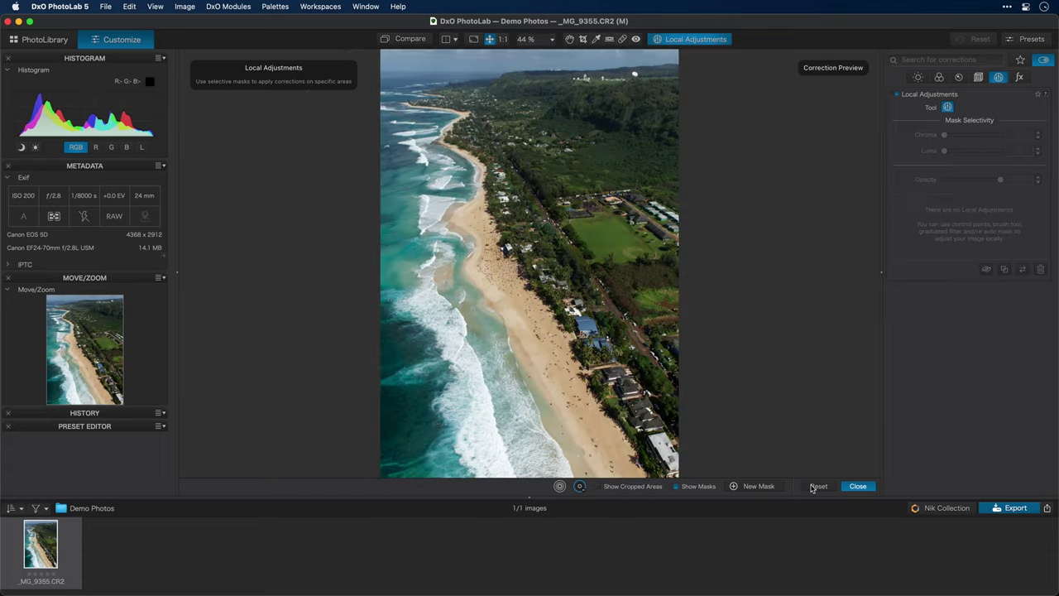
Draw a diagonal control line across the shoreline and shift it slightly up and right
right_click(521, 331)
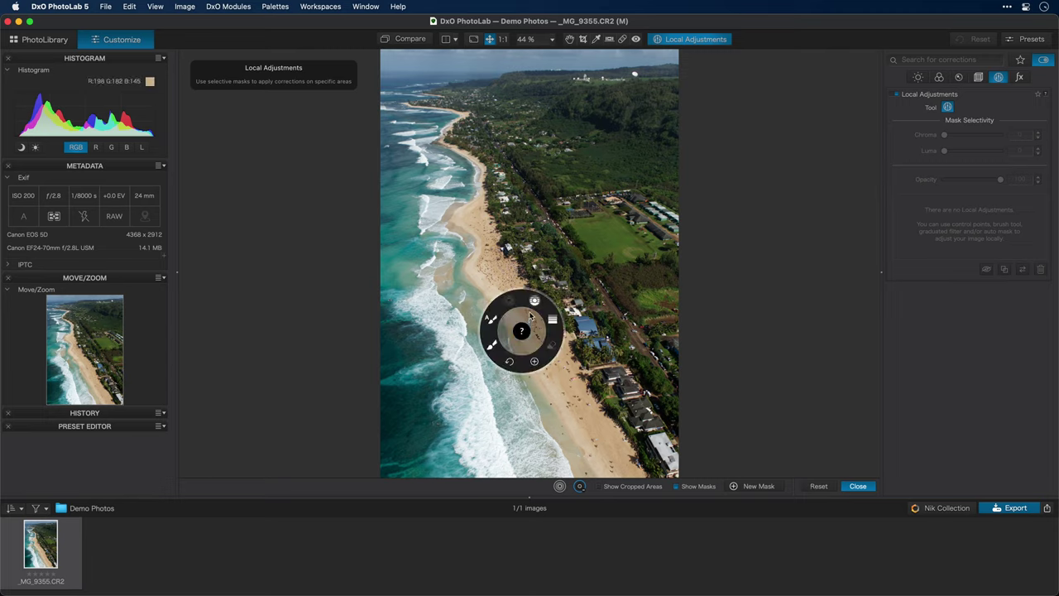
click(534, 302)
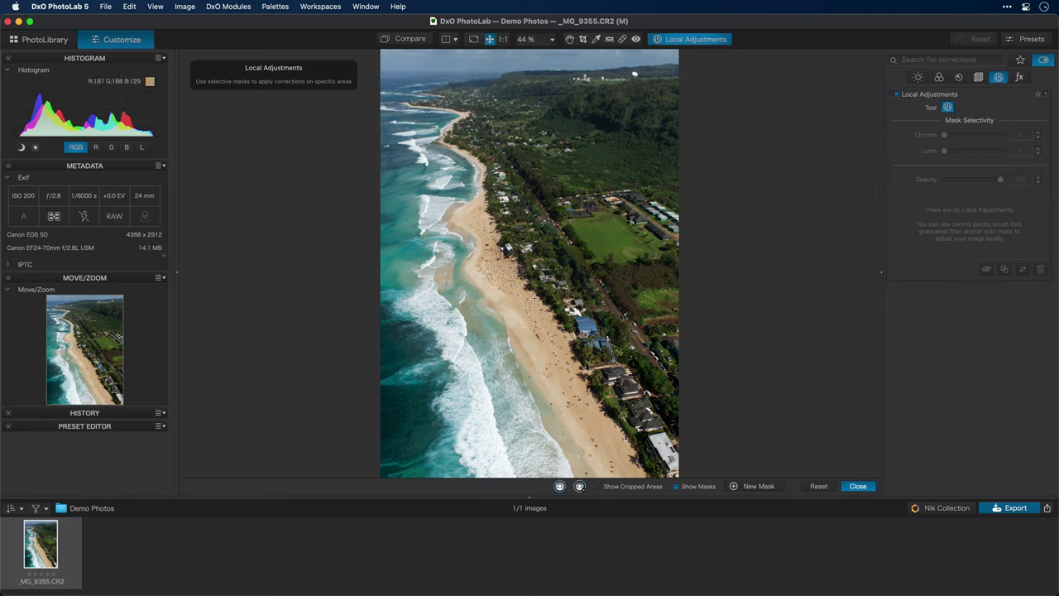
drag(480, 314, 547, 293)
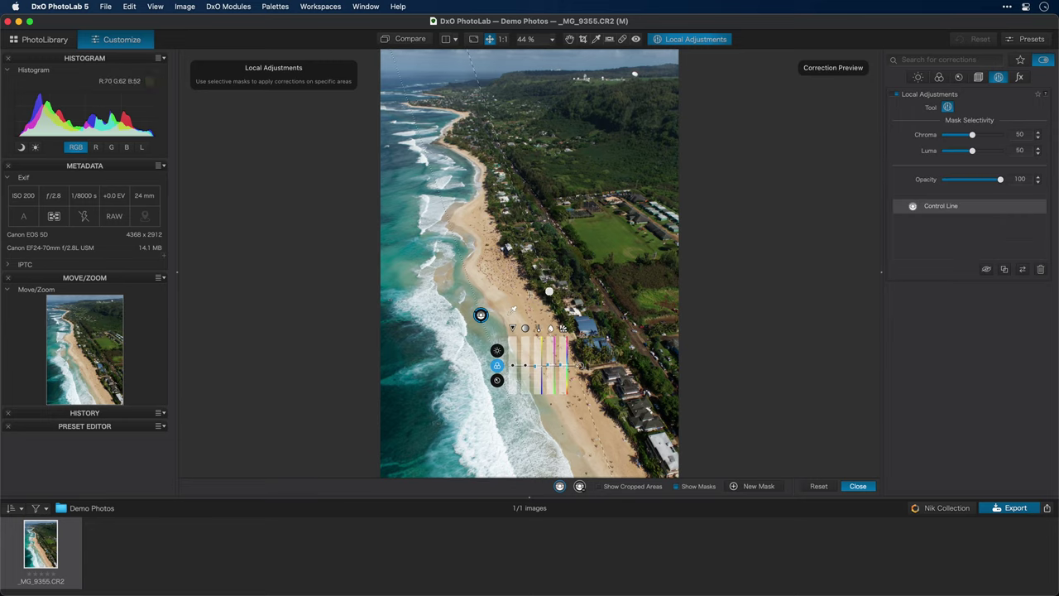
drag(481, 315, 496, 310)
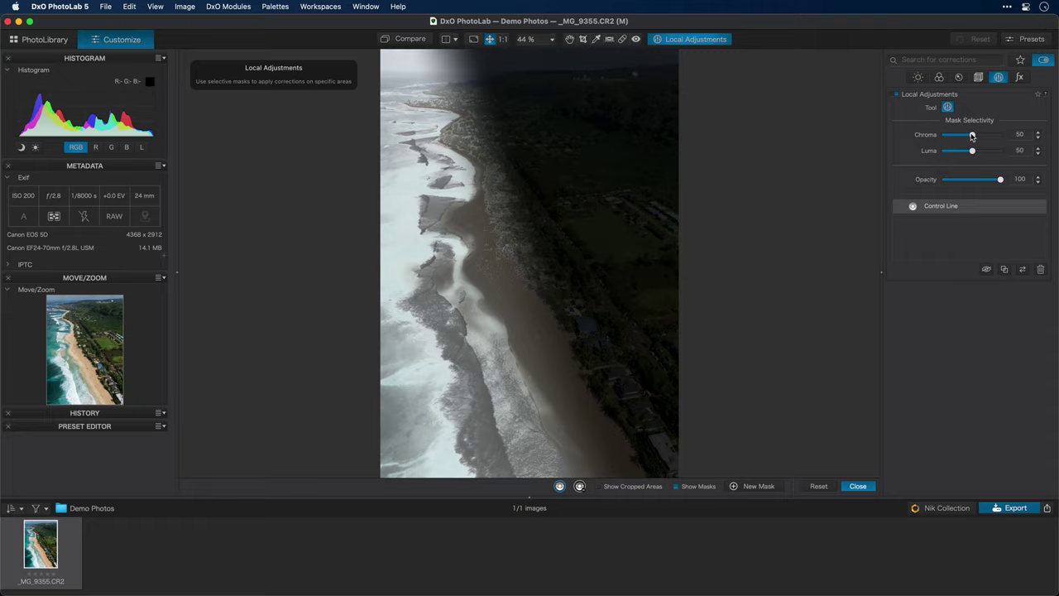
Set the mask selectivity to Chroma 49 and Luma 38, then drag a new control line from the top
drag(972, 135, 992, 137)
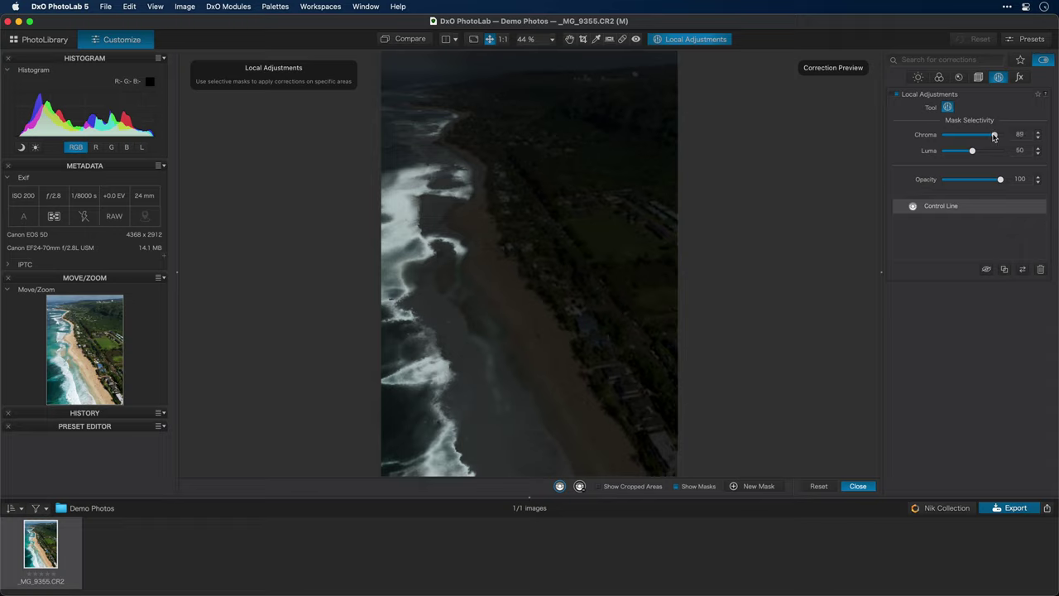
drag(994, 136, 973, 140)
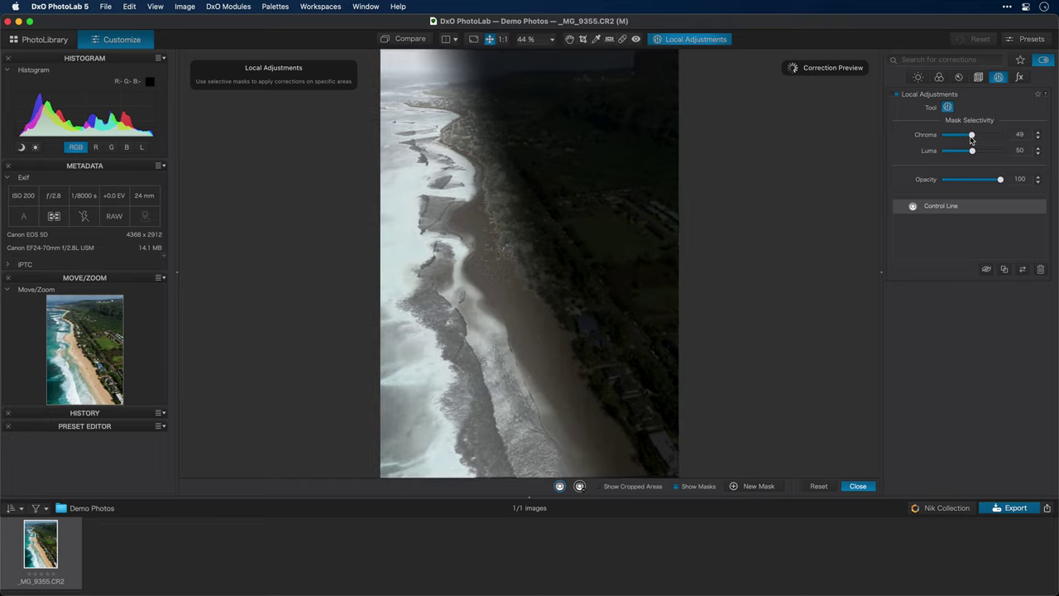
mouse_move(973, 151)
mouse_down()
mouse_move(985, 153)
mouse_move(967, 156)
mouse_up()
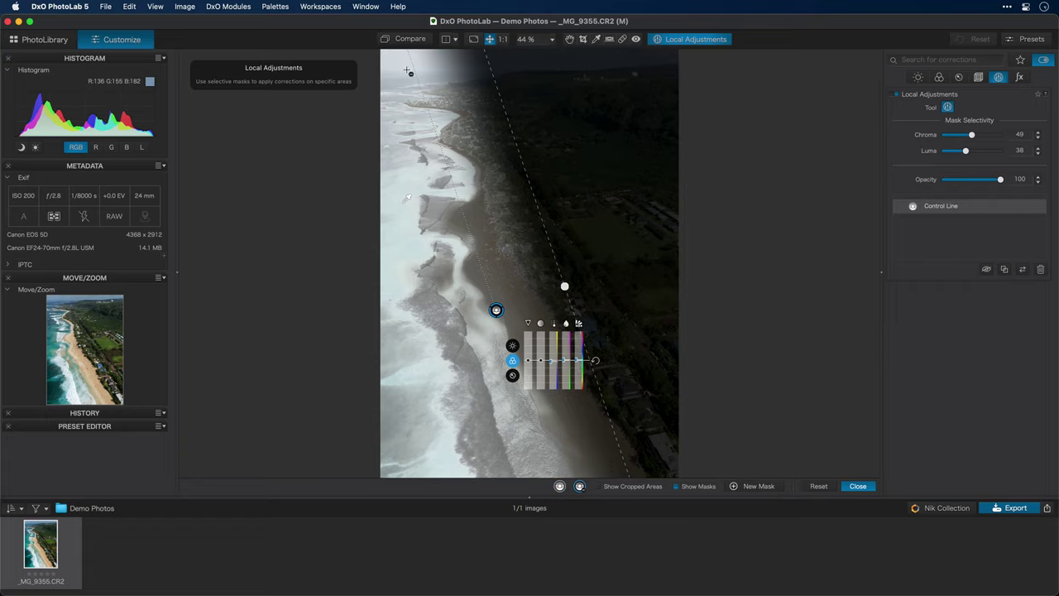
drag(408, 72, 407, 87)
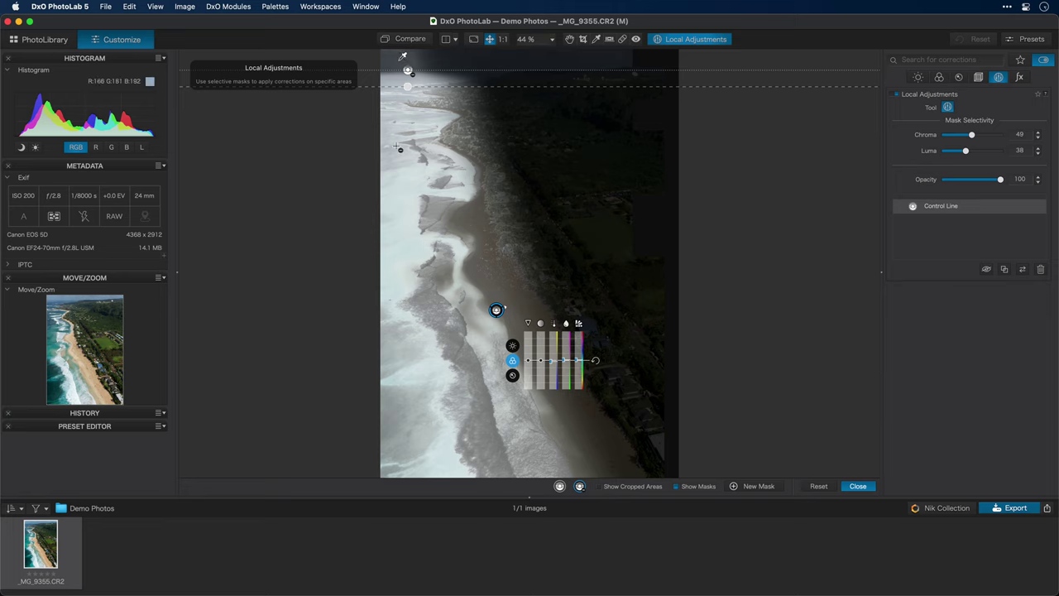
Hide the masks and change the top control line's colour Temperature
click(675, 486)
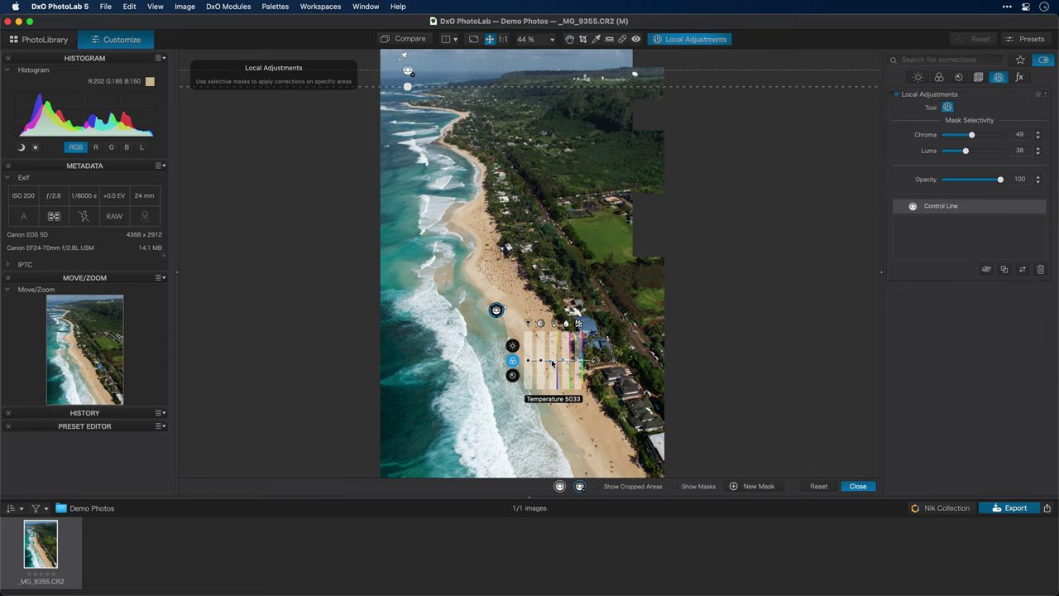
mouse_move(552, 362)
mouse_down()
mouse_move(551, 374)
mouse_move(553, 355)
mouse_up()
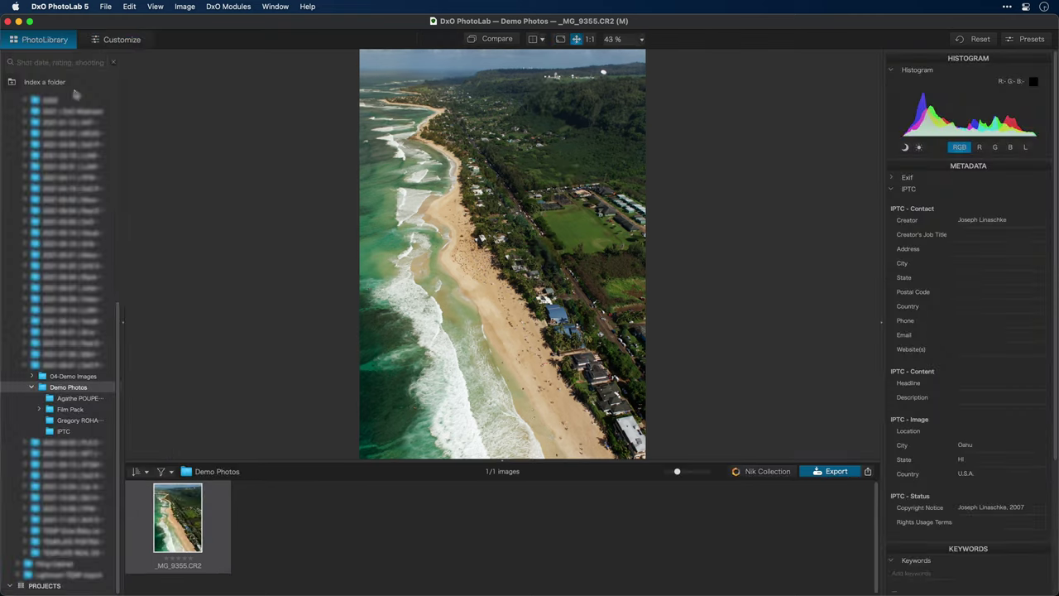
Open the IPTC animal photos folder and narrow PhotoLab so Lightroom shows beside it
click(63, 431)
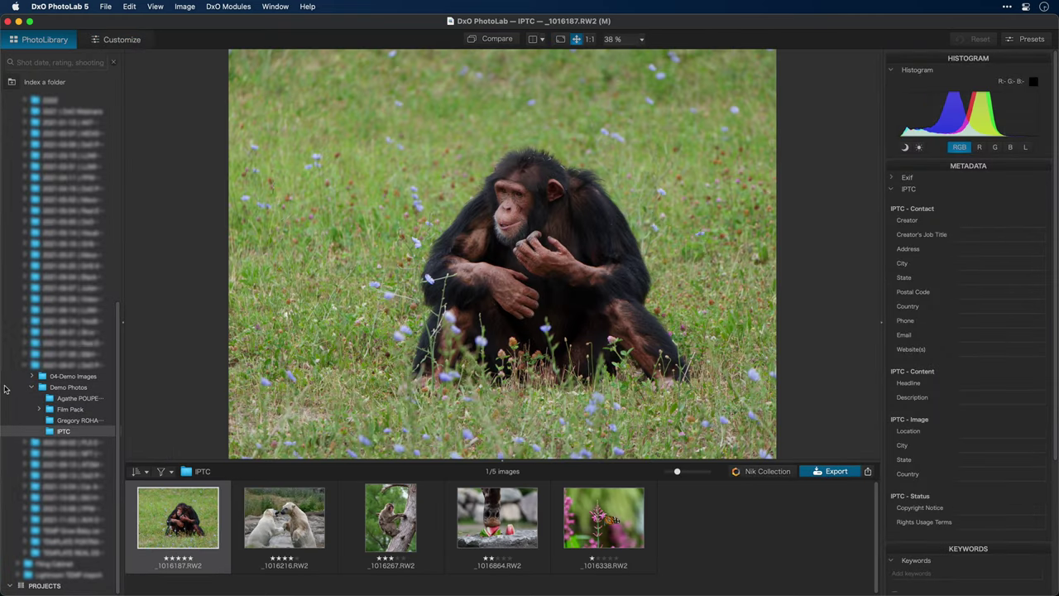
drag(2, 389, 355, 382)
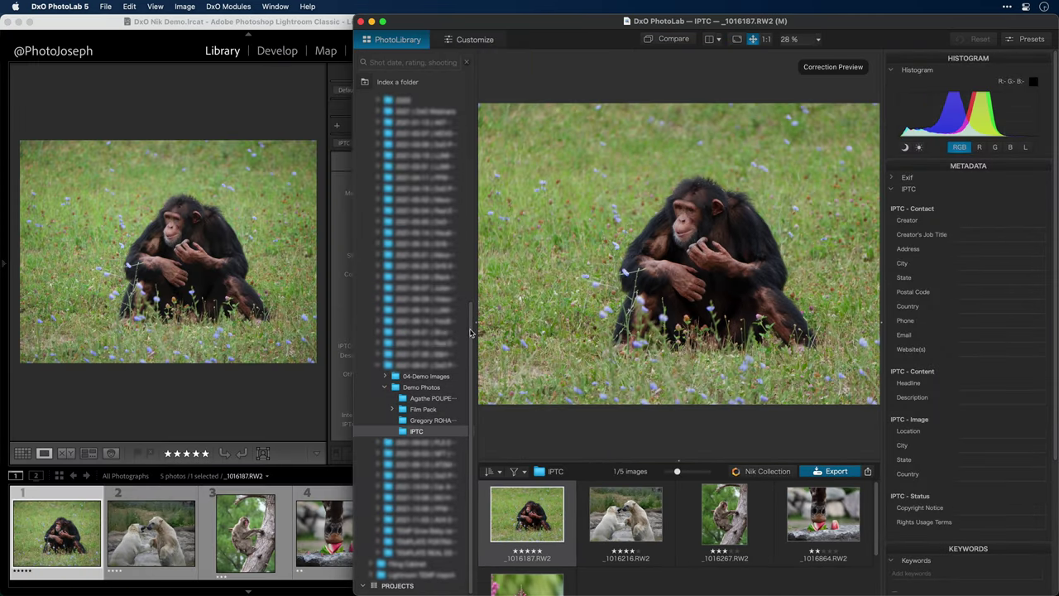
click(323, 325)
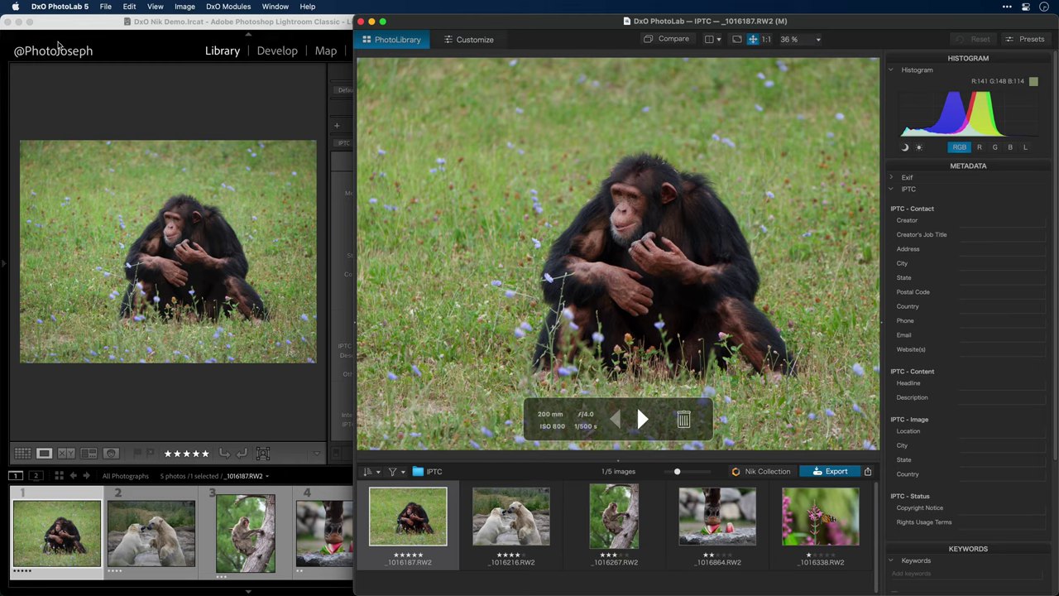
click(58, 6)
click(55, 89)
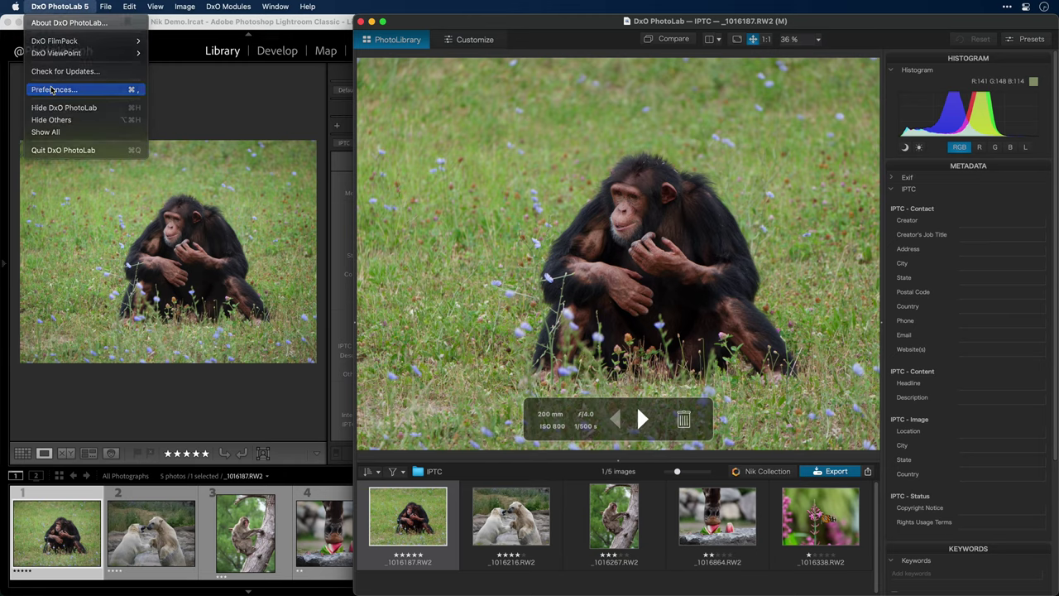
click(751, 121)
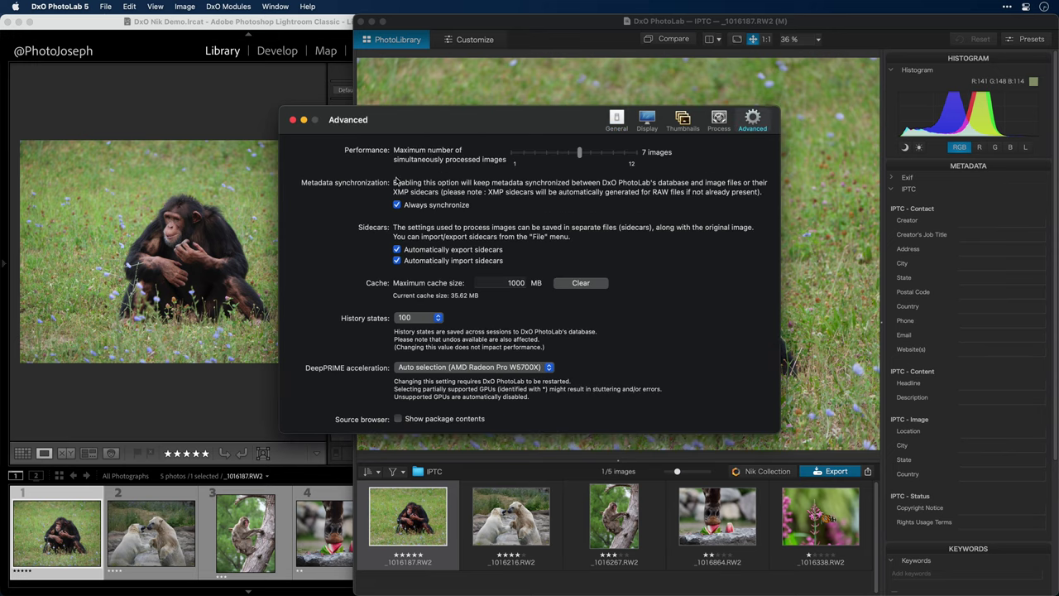
click(293, 120)
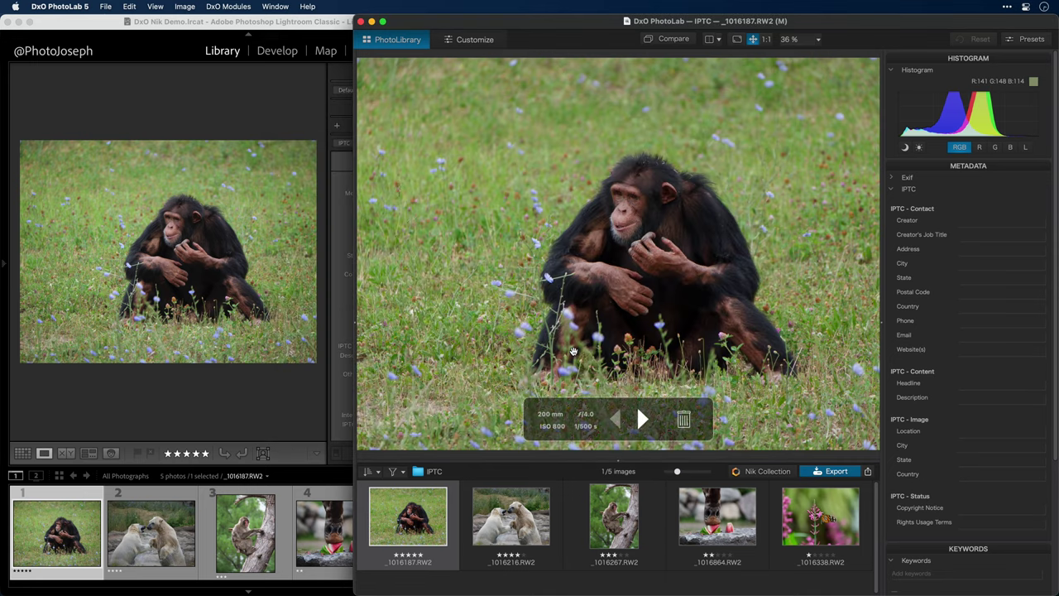
click(249, 107)
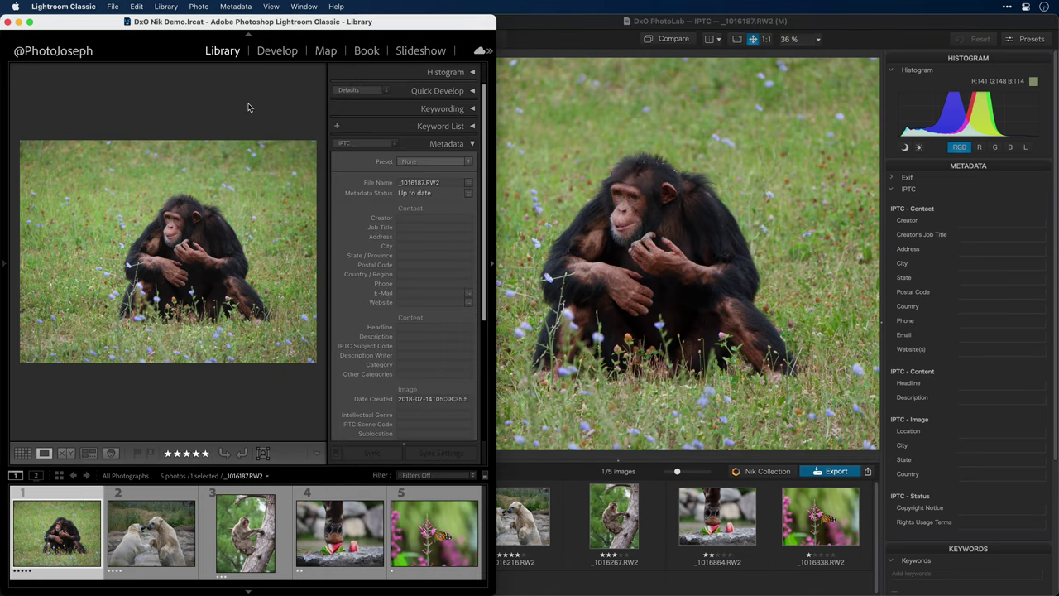
Enter the photographer's name as Creator in Lightroom and save metadata to the file
click(420, 217)
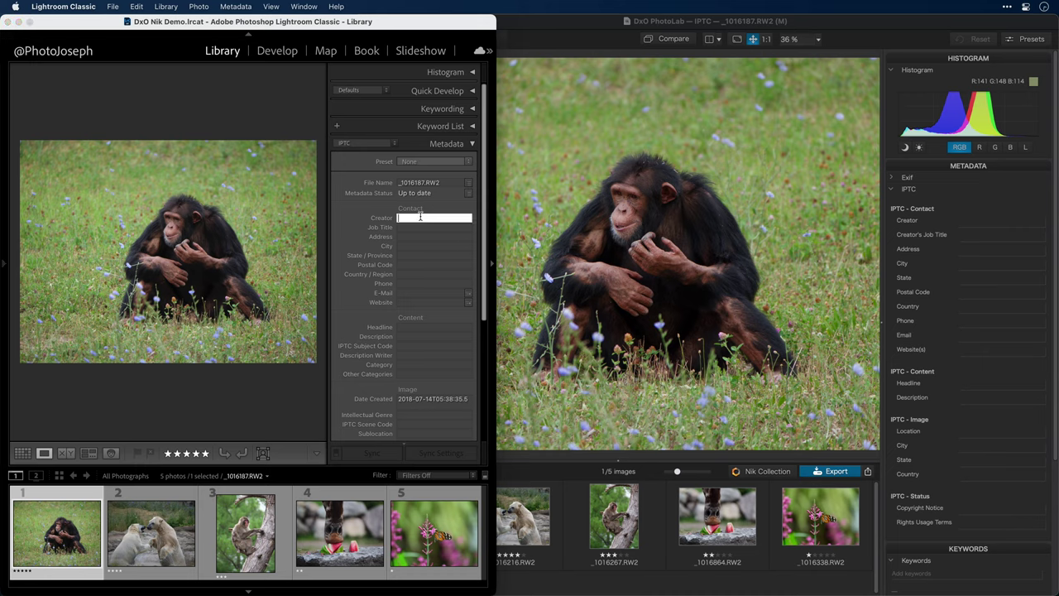
text(PhotoJoseph)
key(Return)
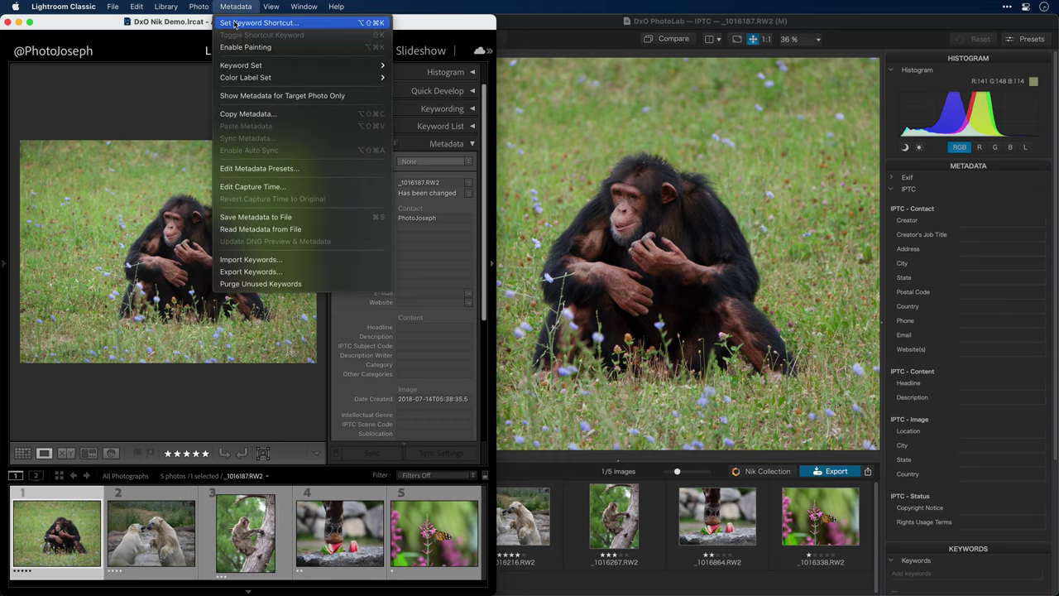
click(235, 218)
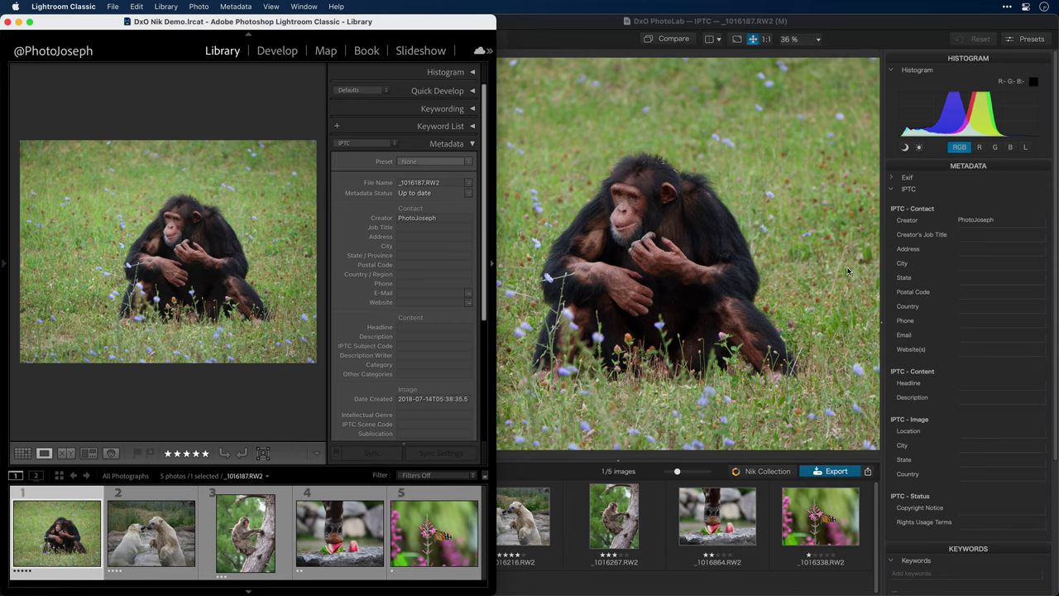
Set the chimp photo's IPTC Headline to 'Detroit Zoo'
click(403, 326)
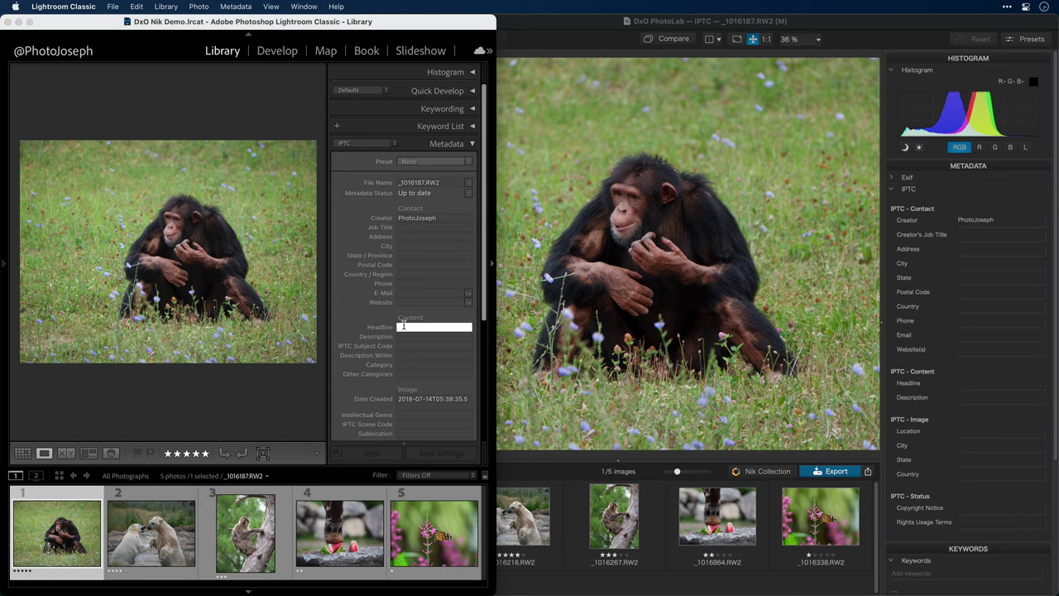
text(Detroit Zoo)
key(Return)
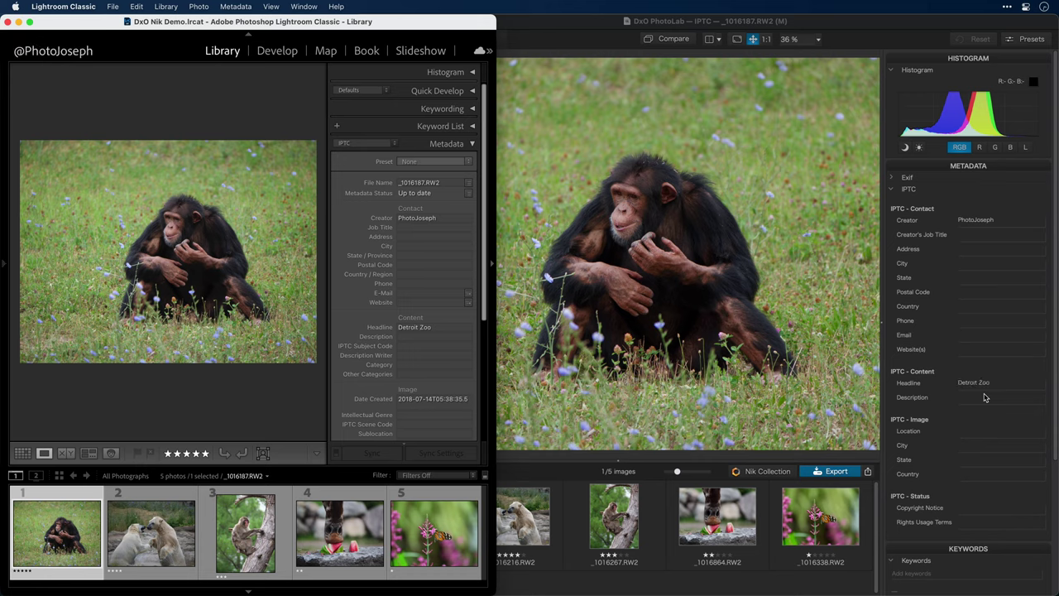
click(984, 399)
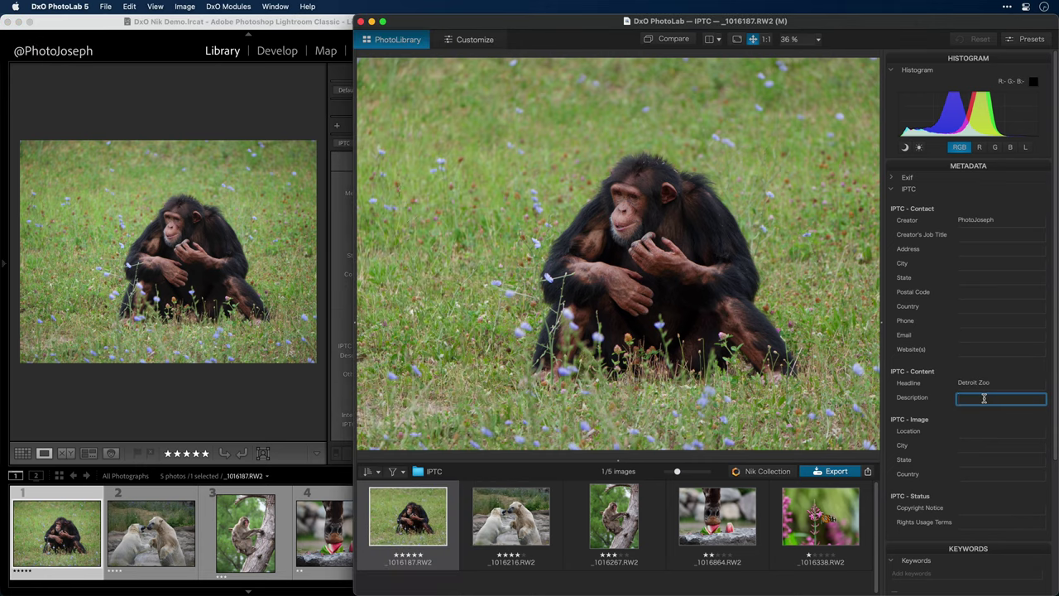
Enter 'Billy the chimp' as the IPTC Description in PhotoLab, then return to Lightroom
text(Billy the chimp)
key(super+a)
click(1001, 432)
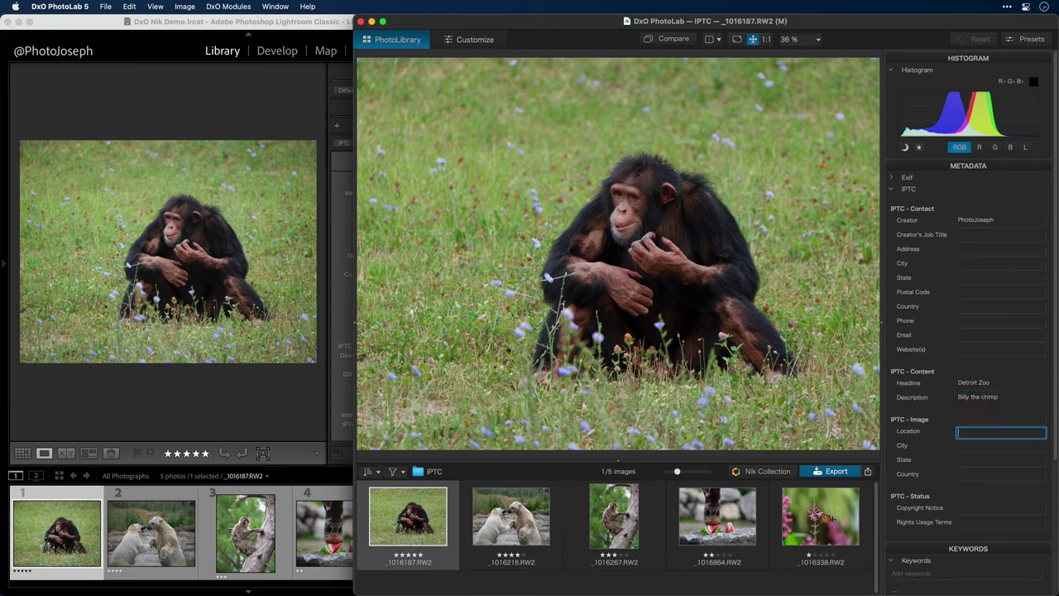
click(245, 121)
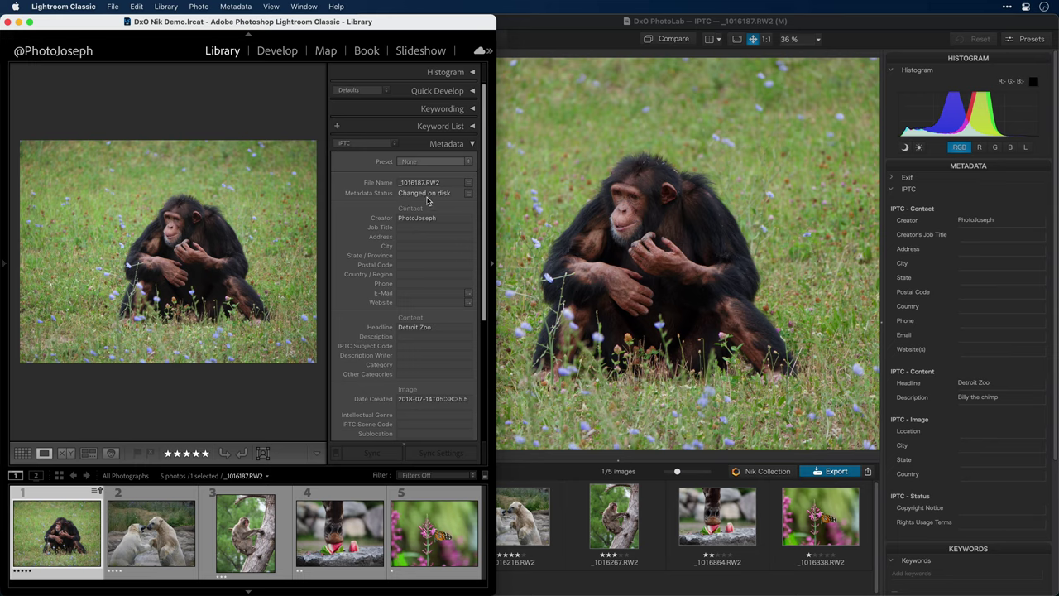
Run Metadata > Read Metadata from File in Lightroom, then bring PhotoLab back full-screen
click(245, 6)
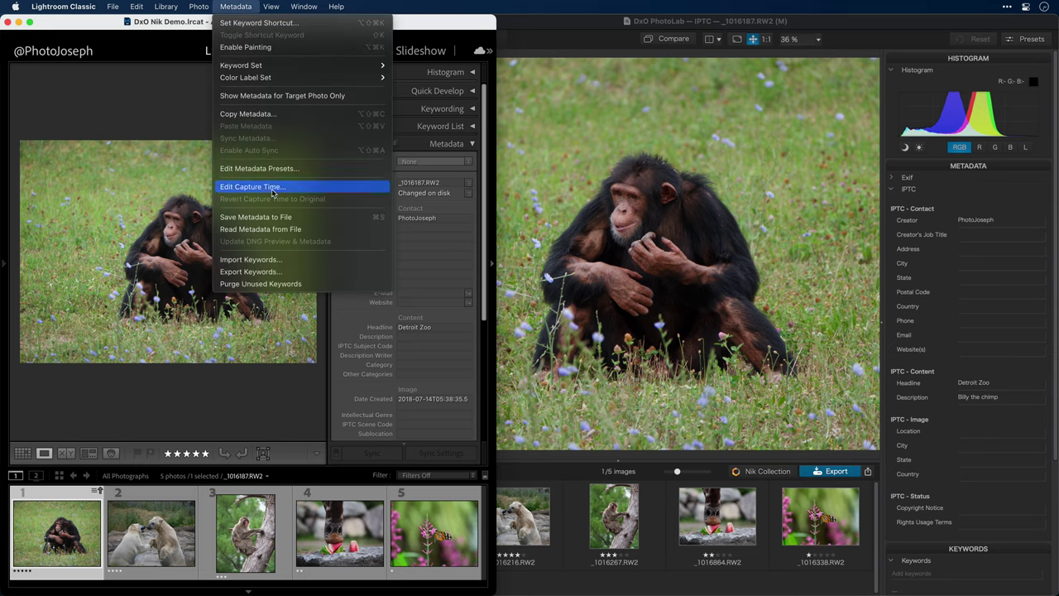
click(273, 229)
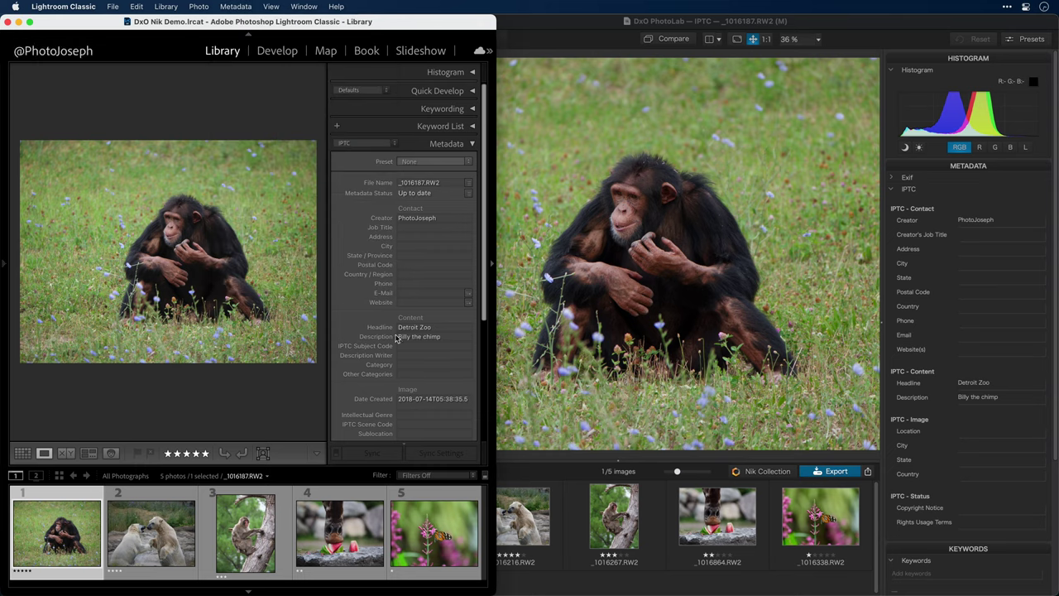
click(525, 285)
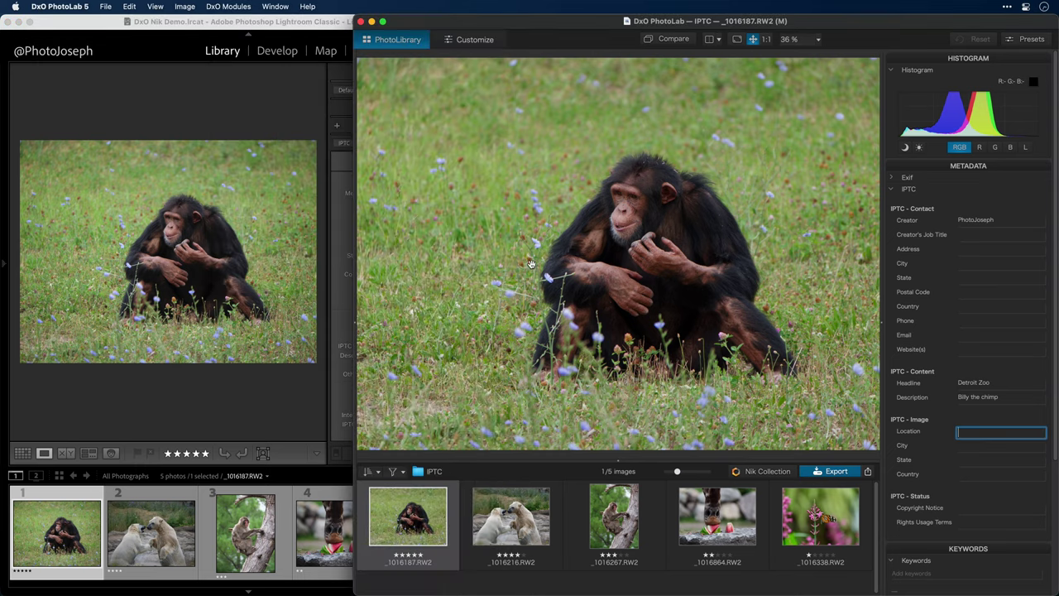
click(383, 21)
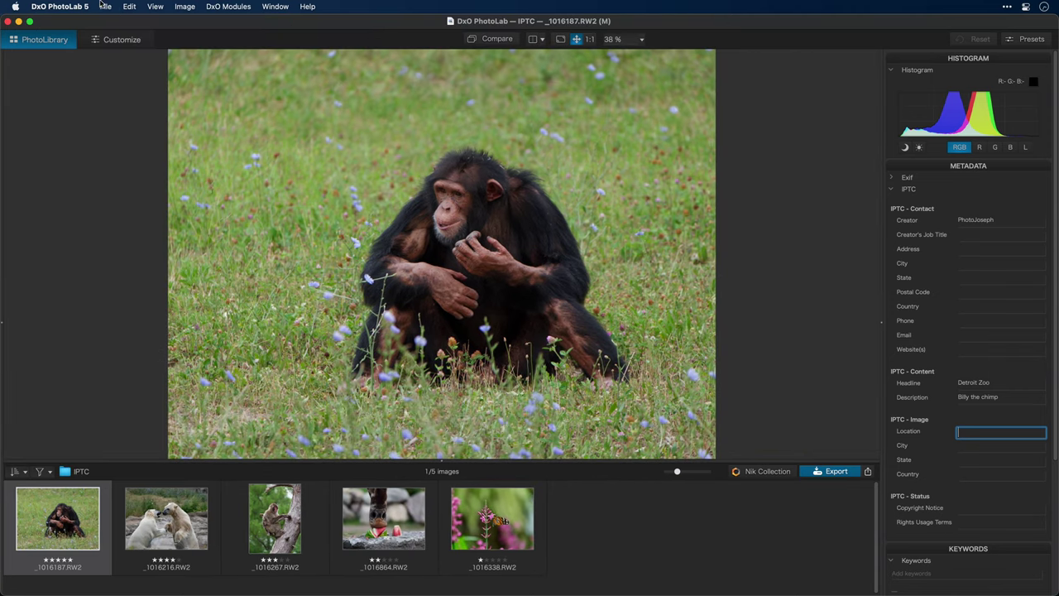
Look over the File > Metadata import and export options without choosing one
click(102, 5)
mouse_move(118, 102)
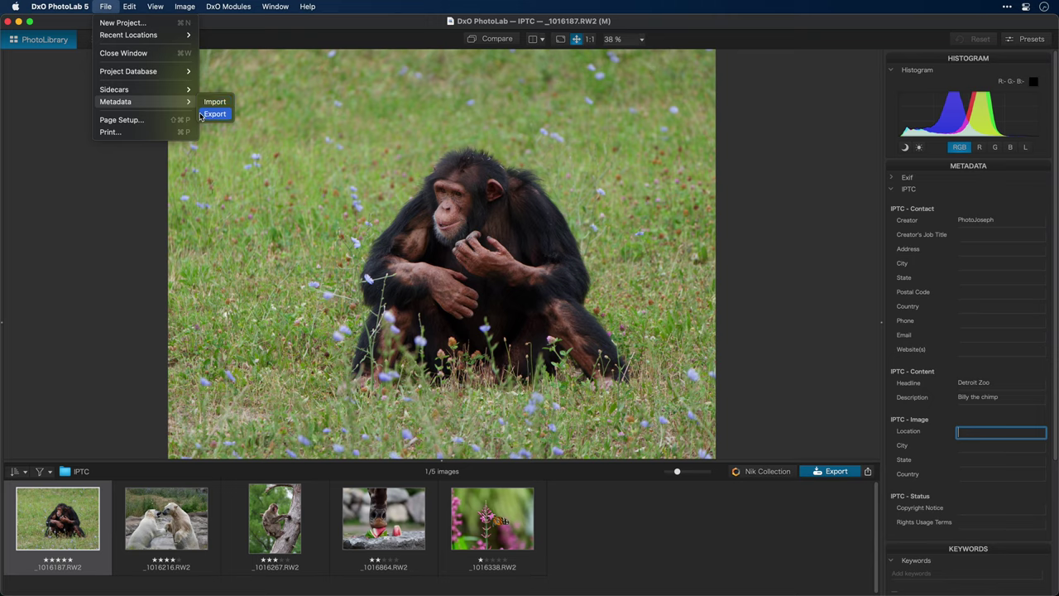
click(184, 183)
scroll(966, 370, down, 3)
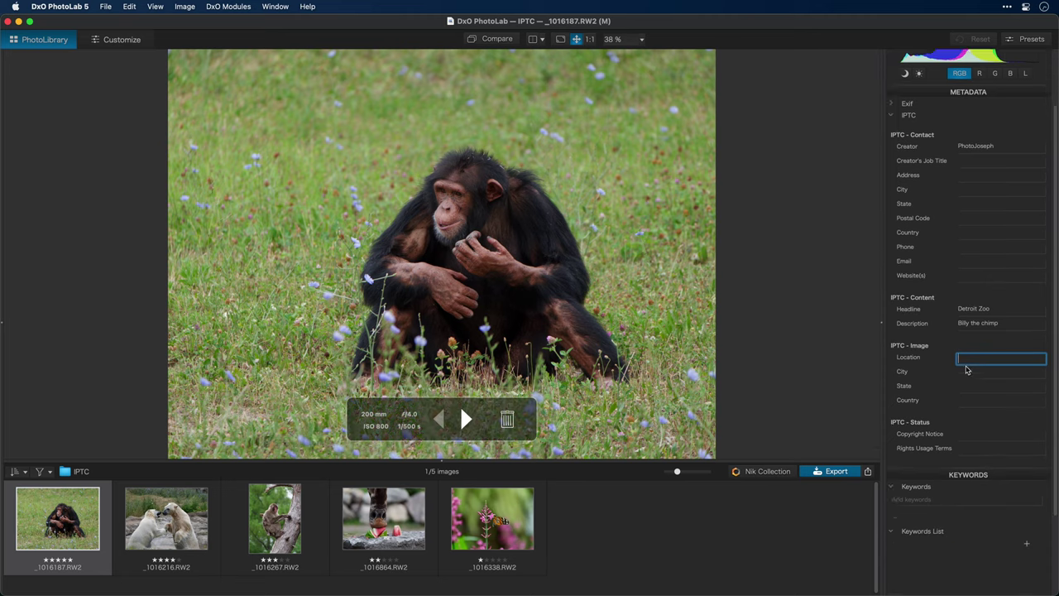
scroll(967, 370, down, 4)
Add the keywords Chimpanzee, Primate and Mammal to the chimp photo
click(924, 397)
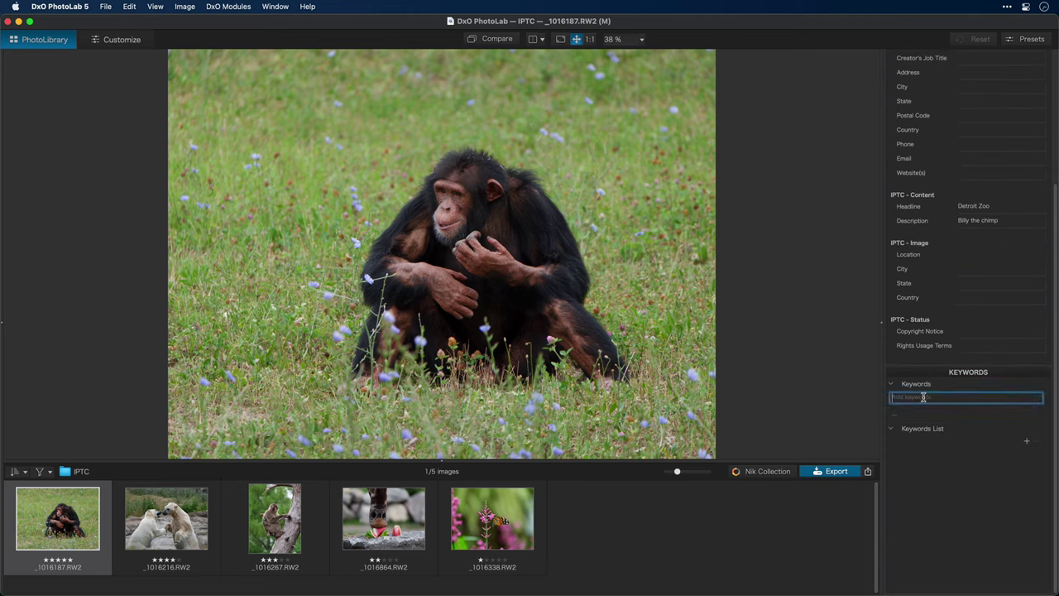
text(Chimpanz)
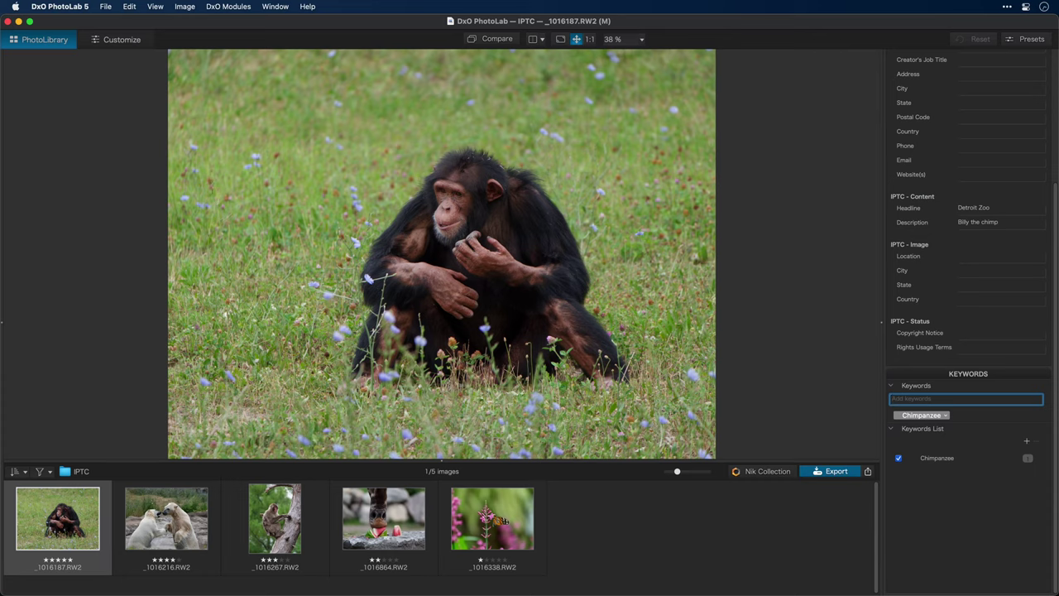
text(te)
key(Return)
text(Mamma)
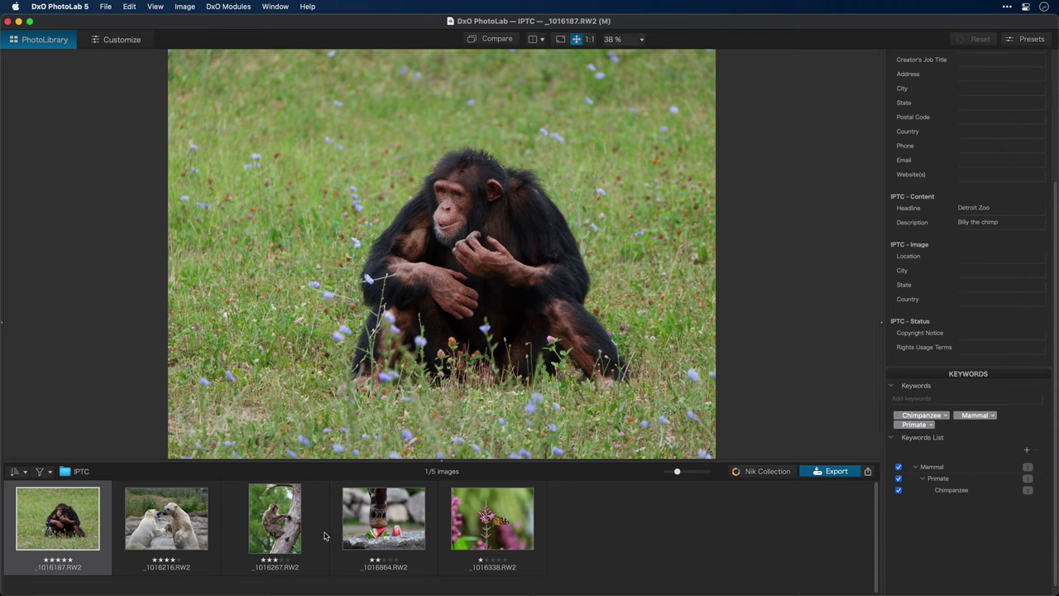
click(282, 509)
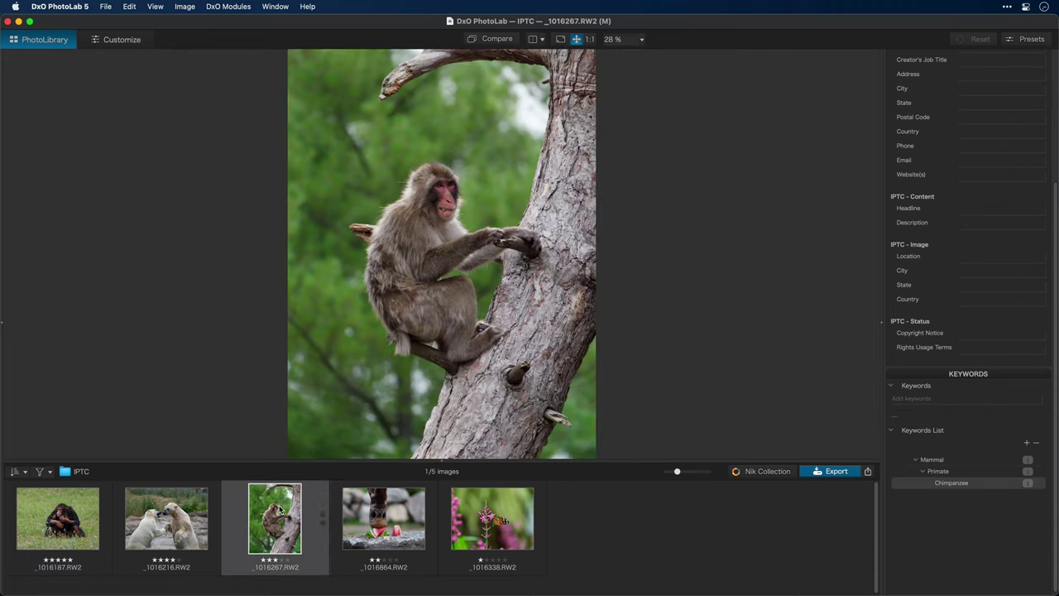
Add a new keyword 'Bob' to the monkey photo and nest it under Primate
click(900, 484)
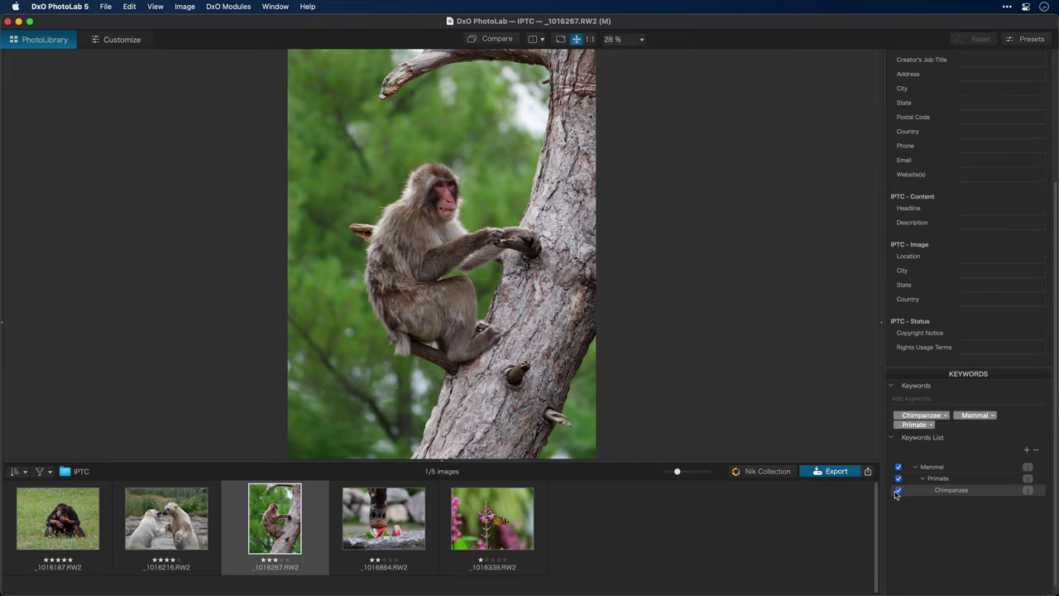
click(899, 491)
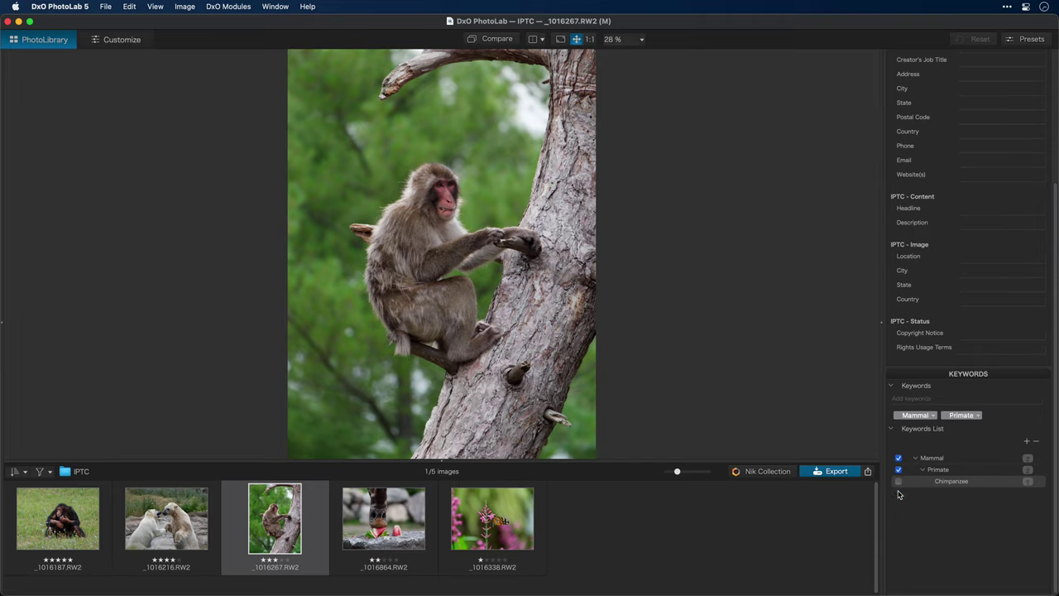
click(909, 398)
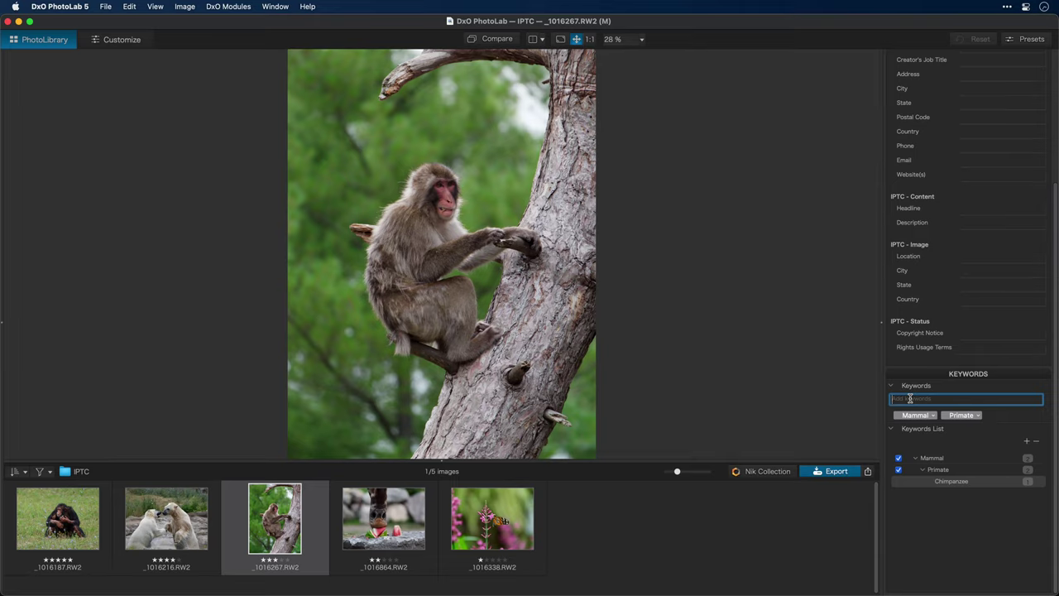
text(Bob)
key(Return)
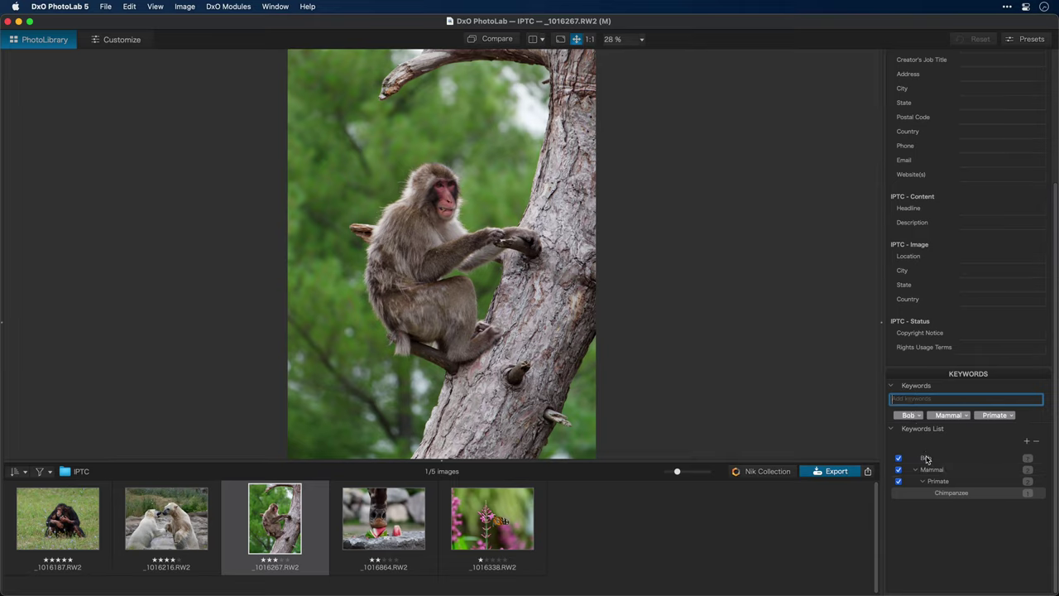
mouse_move(927, 460)
mouse_down()
mouse_move(933, 478)
mouse_move(939, 472)
mouse_up()
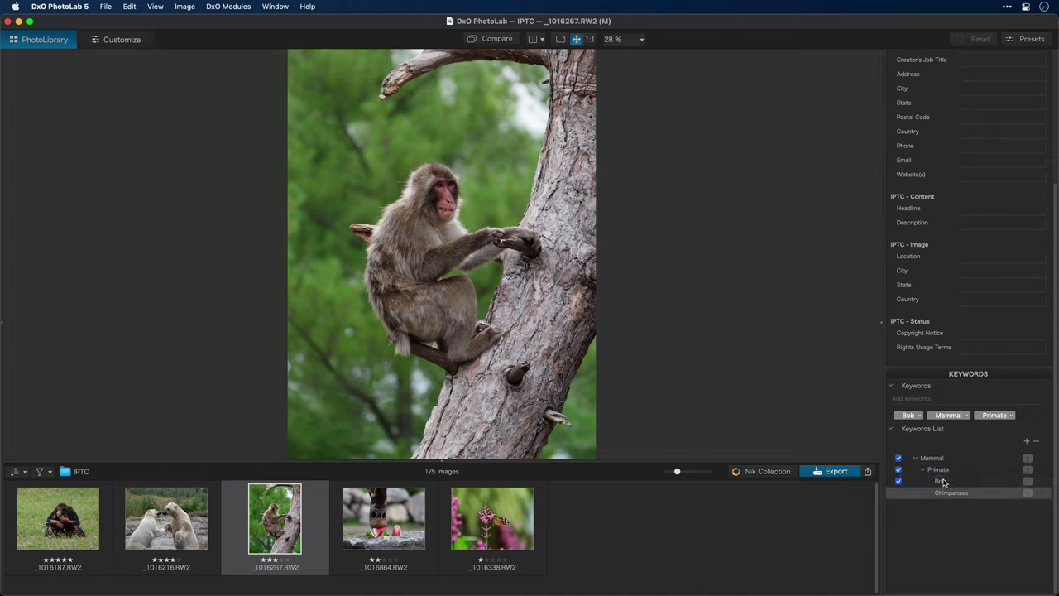
Rename the Bob keyword to 'Macaque'
right_click(954, 484)
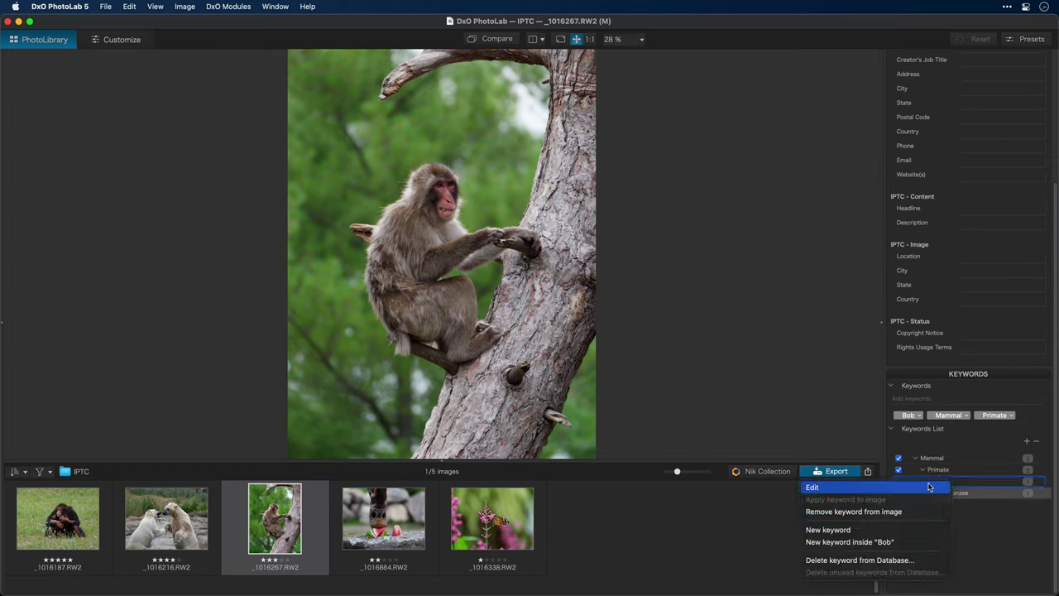
click(914, 486)
text(Mac)
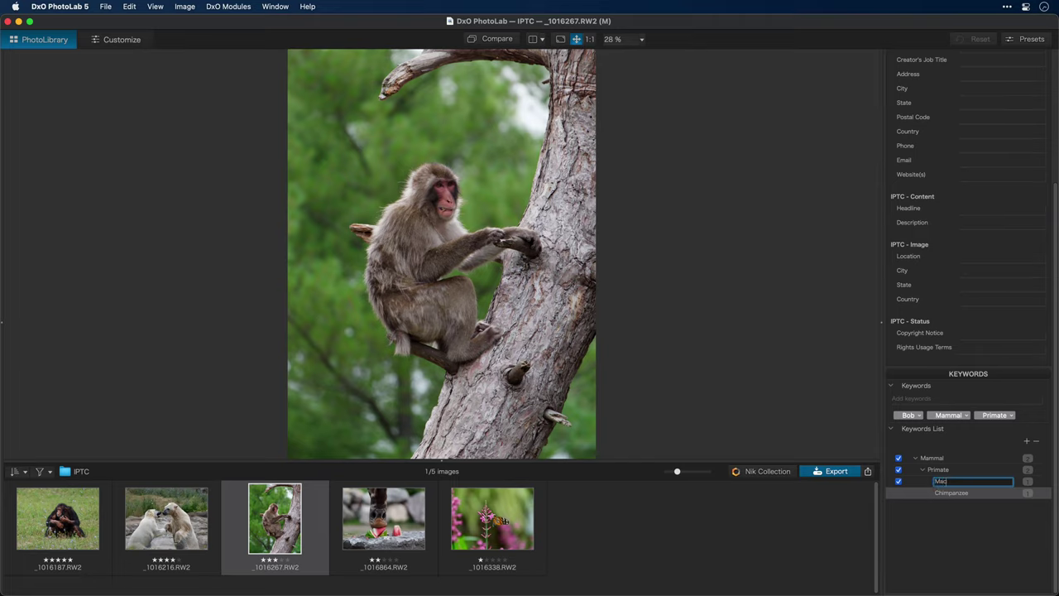
text(aque)
key(Return)
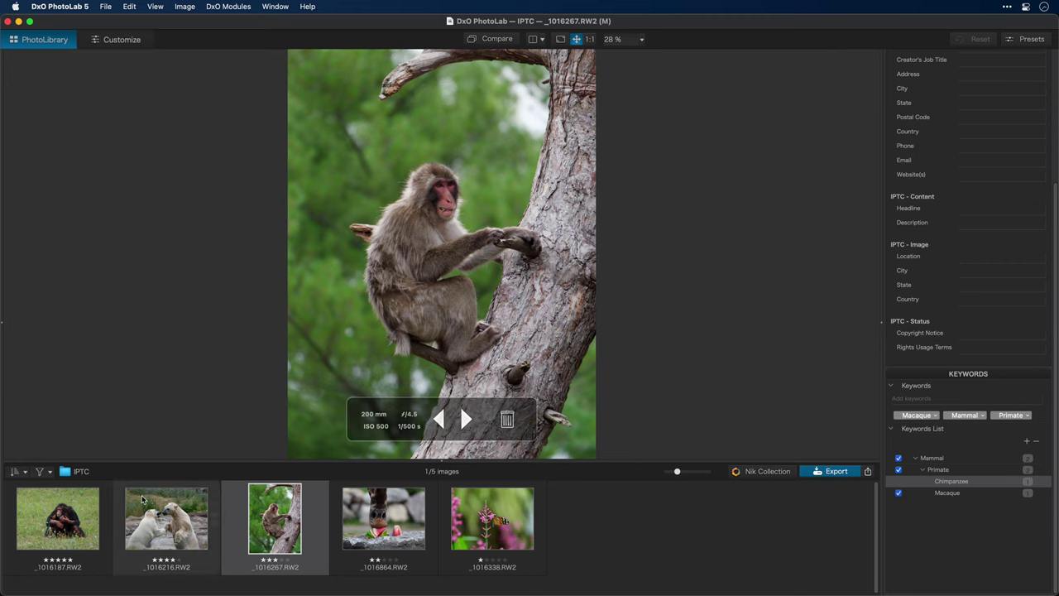
Copy the metadata from the chimp photo
click(42, 516)
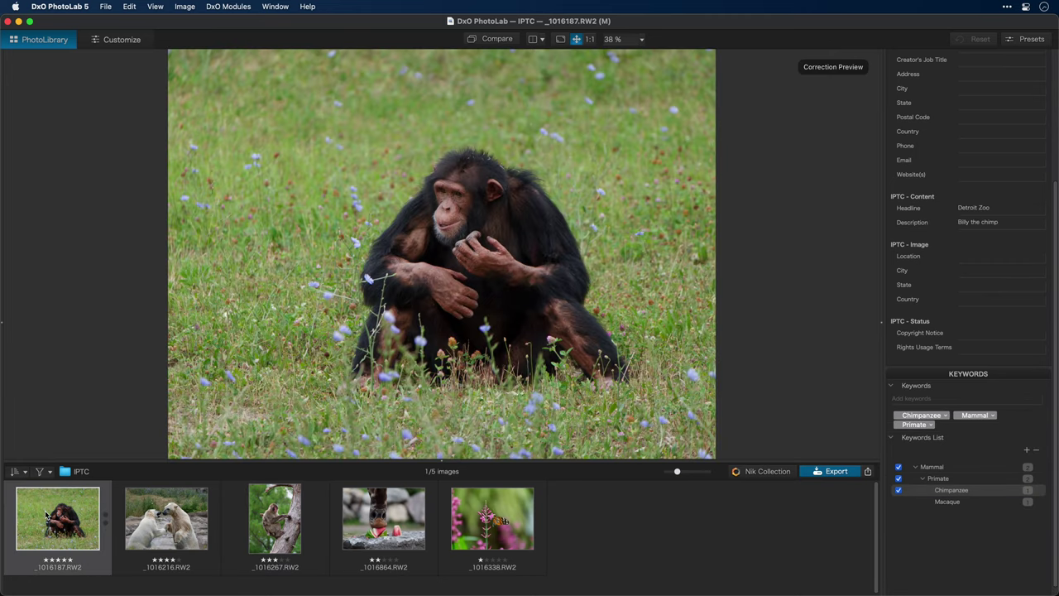
right_click(46, 516)
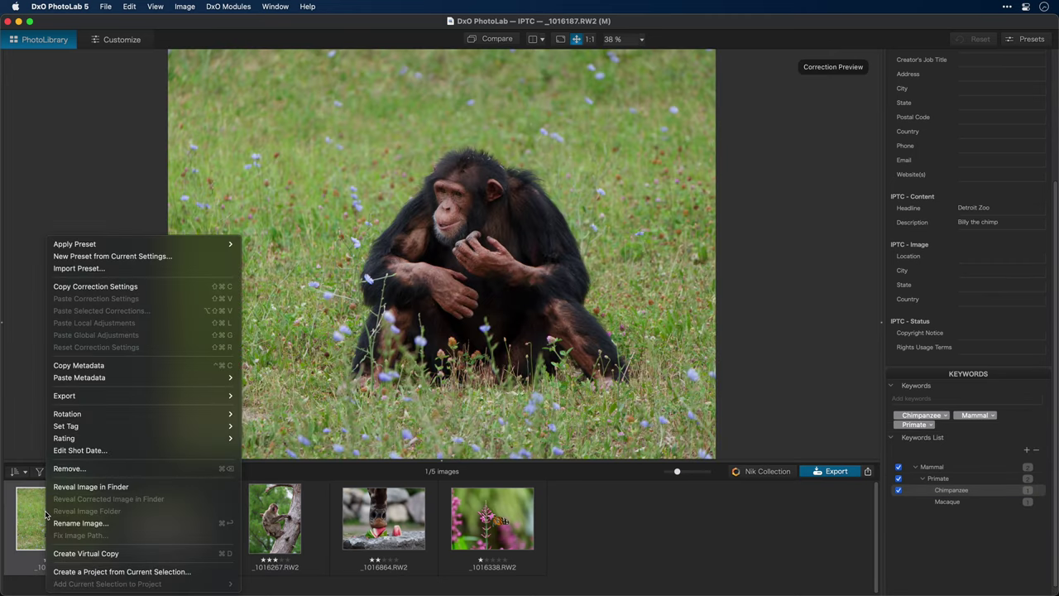
click(128, 365)
Select the other four photos and bring up their Paste Metadata choices
click(160, 513)
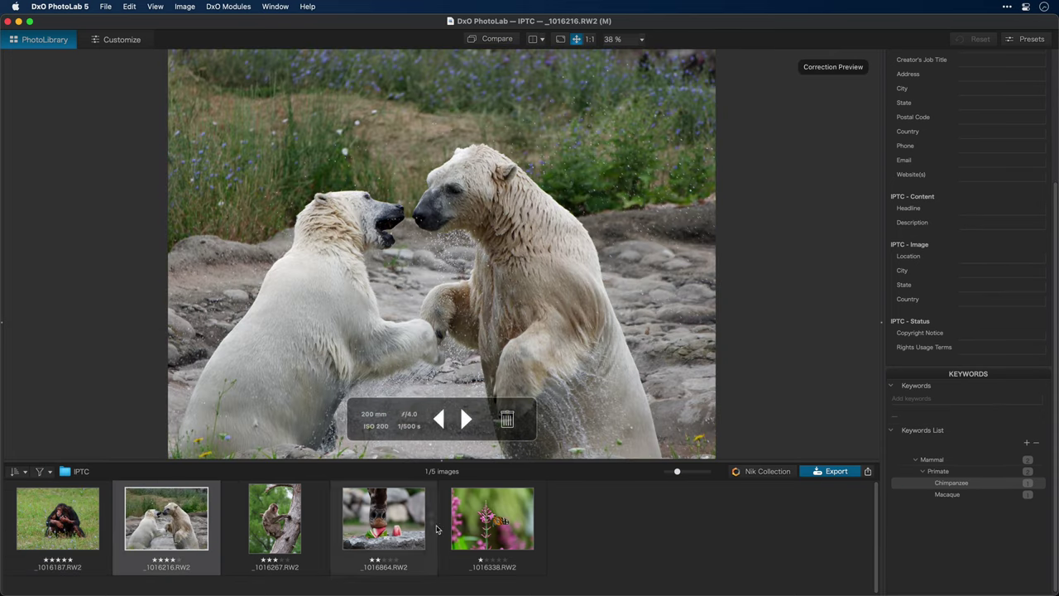
shift+click(493, 526)
right_click(506, 526)
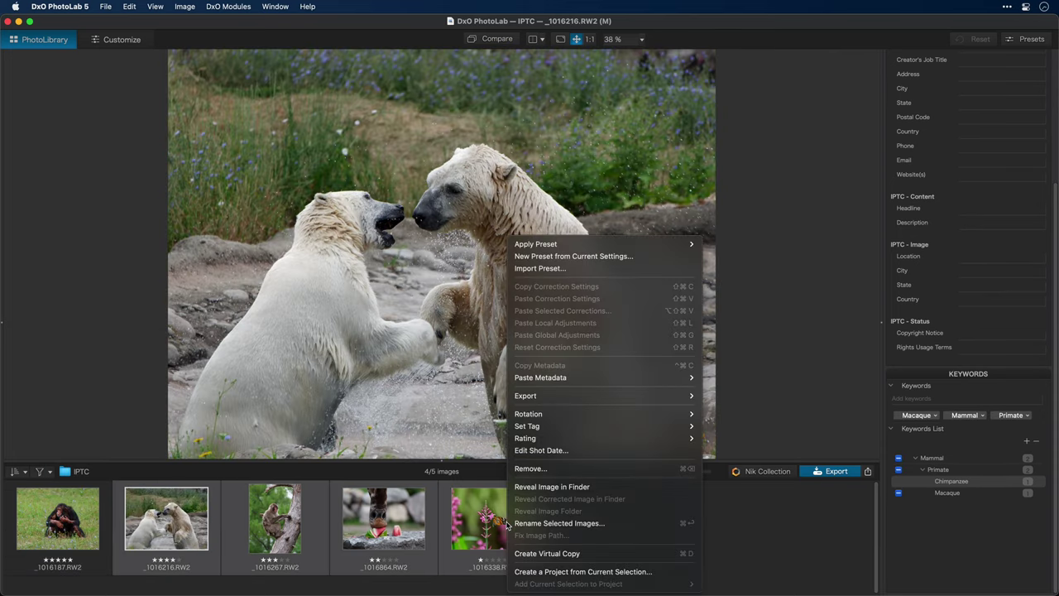
mouse_move(580, 381)
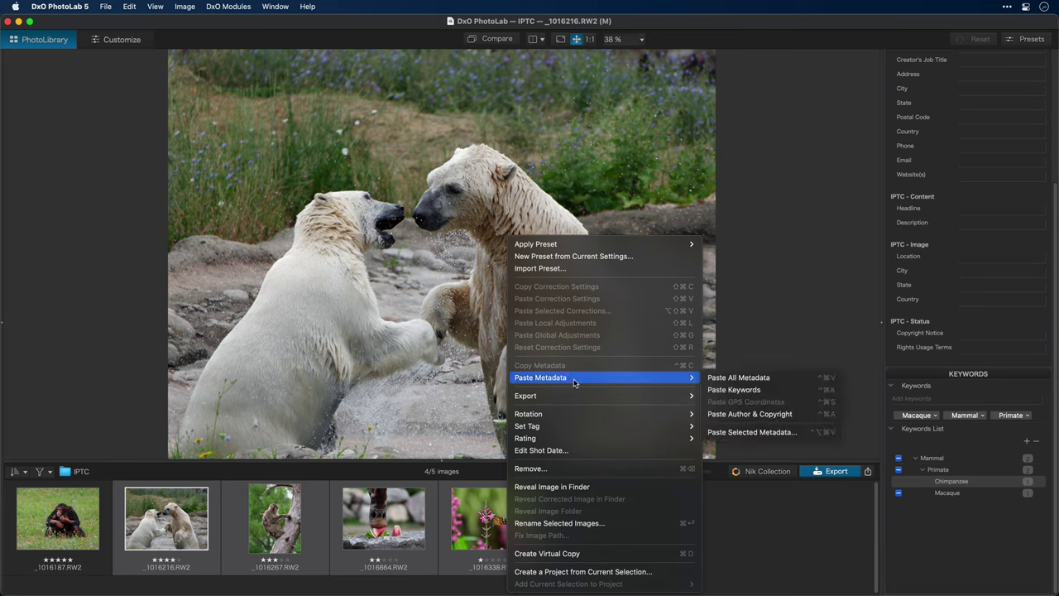
Paste only the Creator and 'Detroit Zoo' headline onto the four photos, then deselect
click(798, 433)
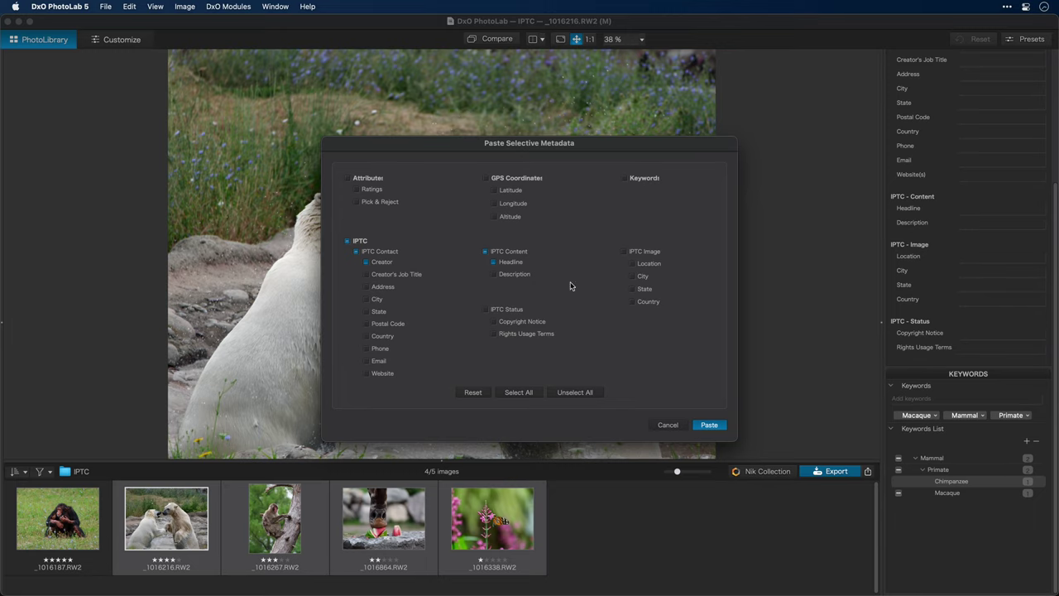
click(710, 424)
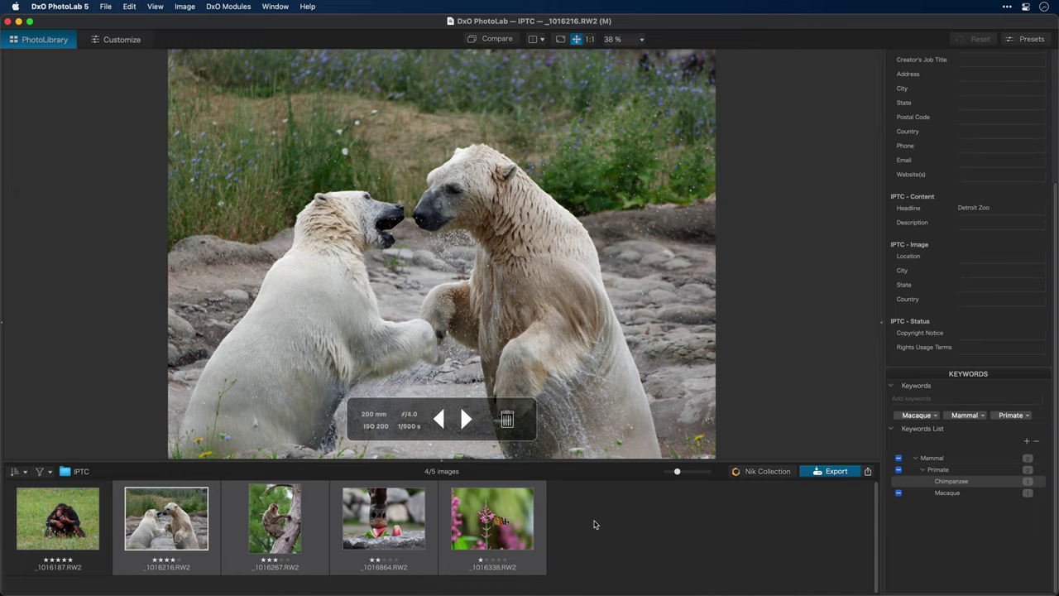
click(604, 524)
Step back through the photos from the butterfly to check their pasted metadata
click(517, 520)
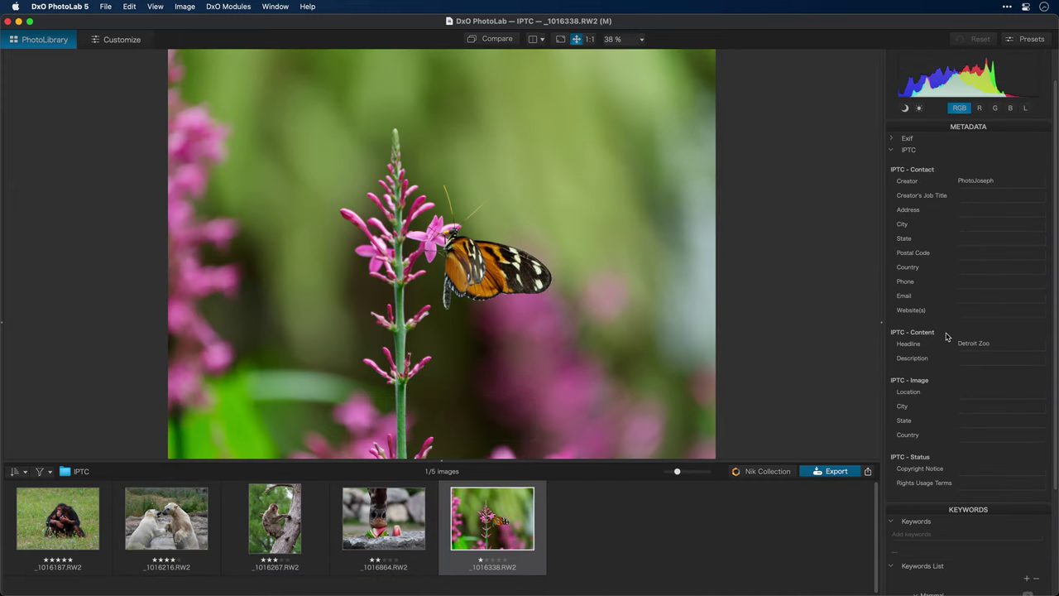
key(Left)
key(Left)
key(Left)
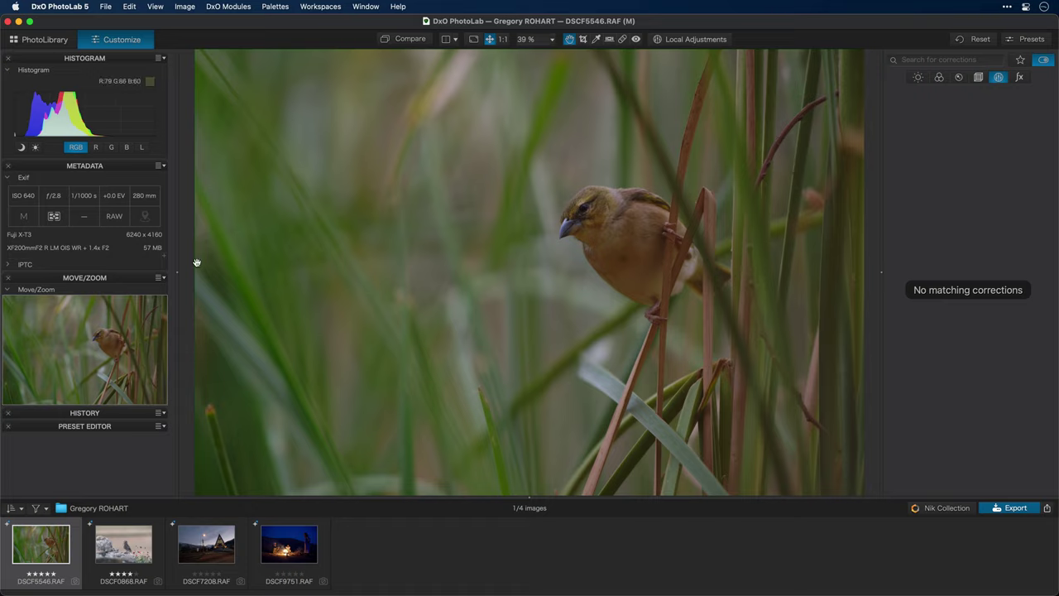
Compare Fuji Classic Chrome, Classic Negative and Eterna renderings, settling on Fuji Classic Chrome +
click(940, 77)
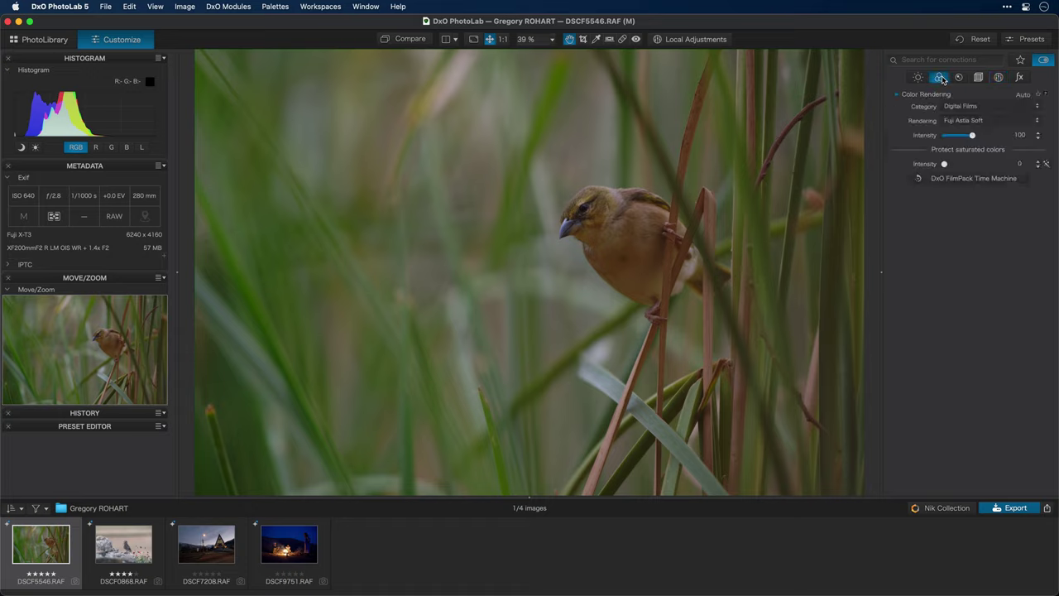
click(997, 124)
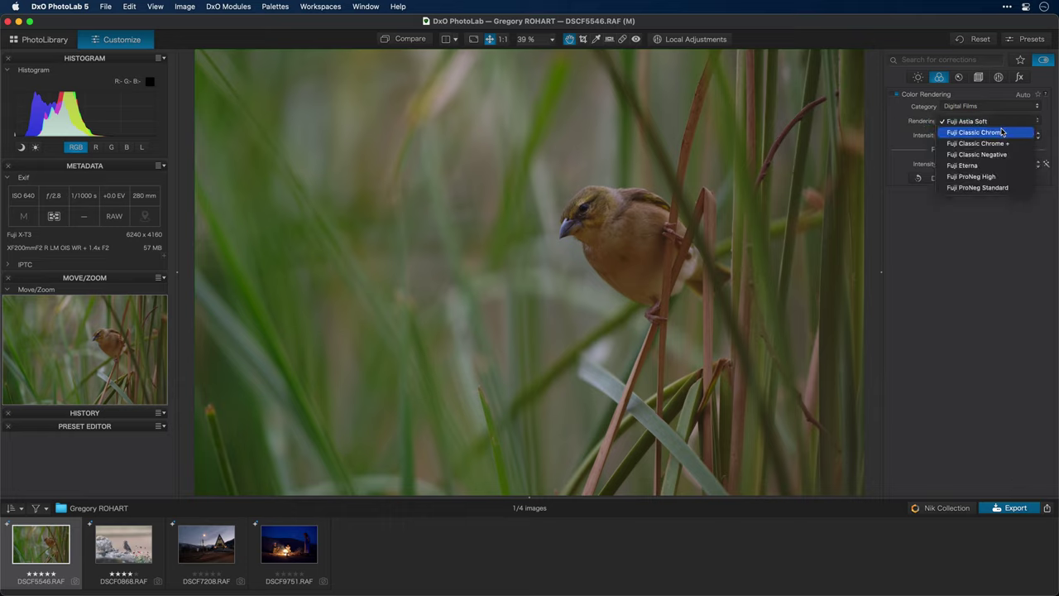
click(1004, 133)
click(1004, 122)
click(1006, 132)
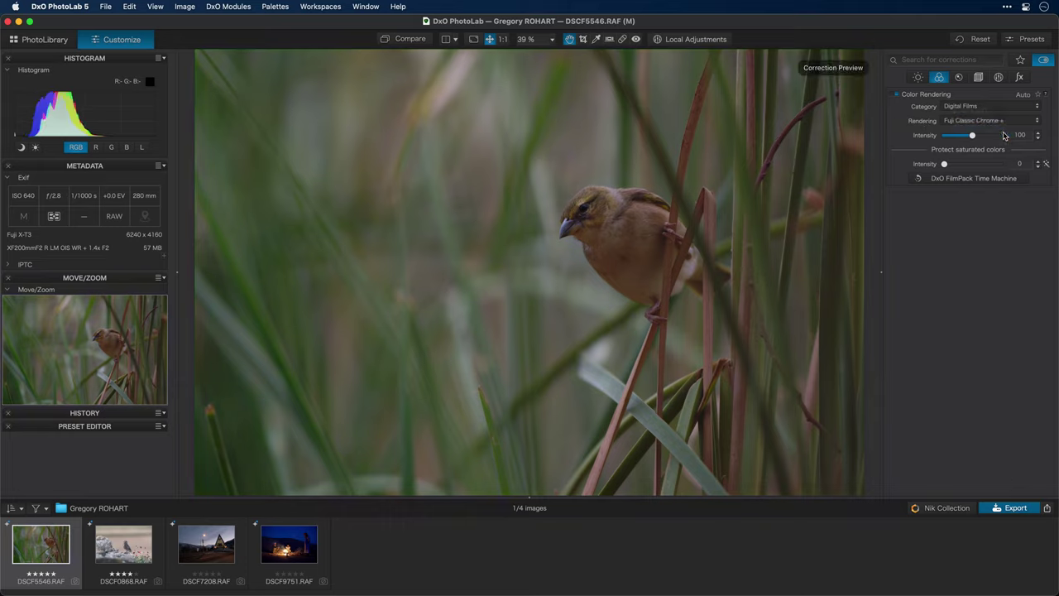
click(1006, 123)
click(1007, 130)
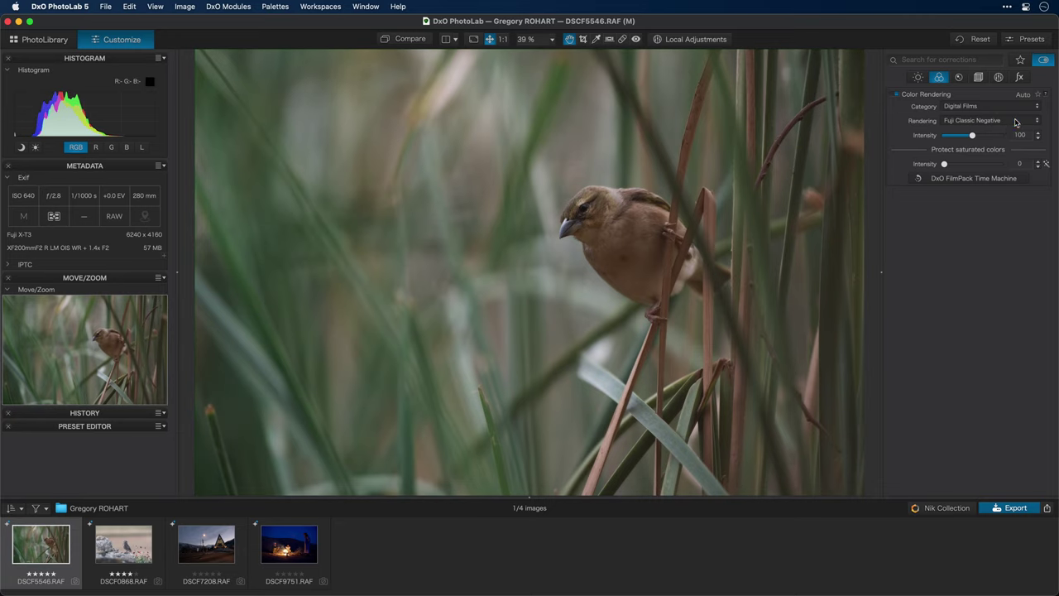
click(1012, 122)
click(1015, 133)
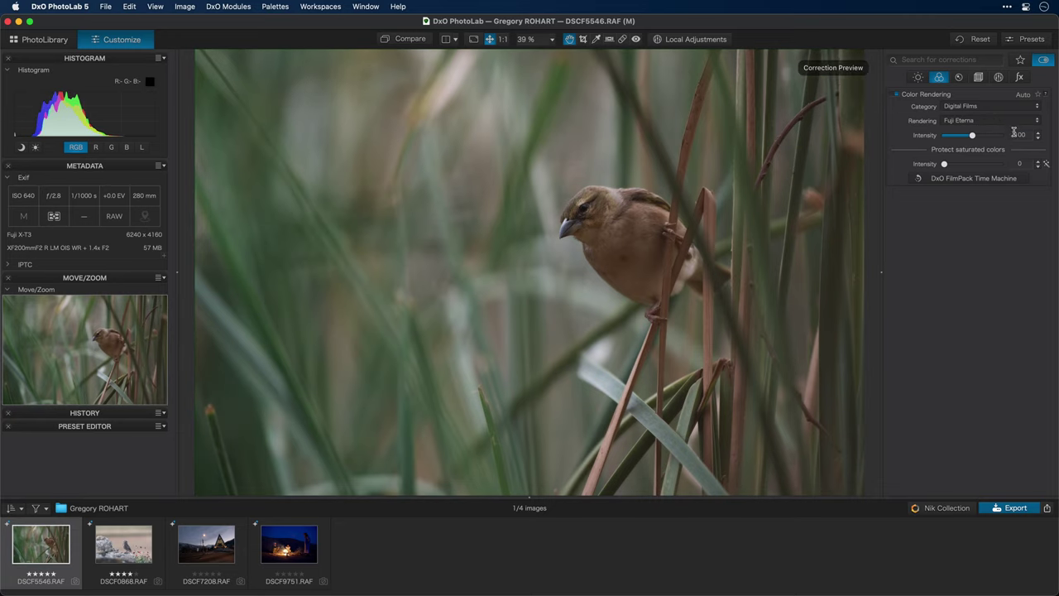
click(1015, 124)
click(1003, 99)
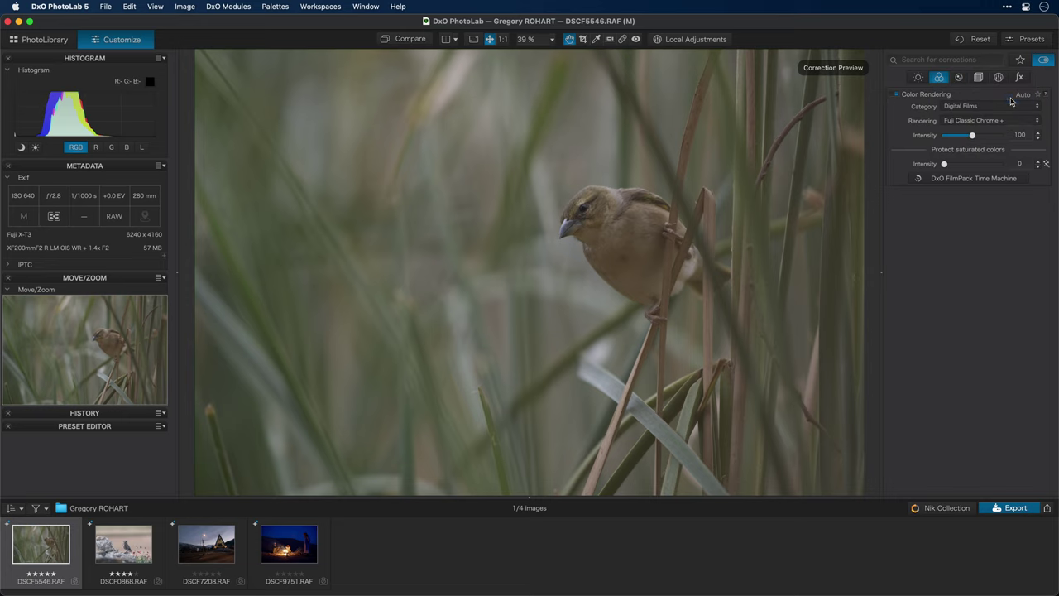
On the owl photo, try Fuji Instax and Provia 400F, then apply Fuji Velvia 50
click(105, 547)
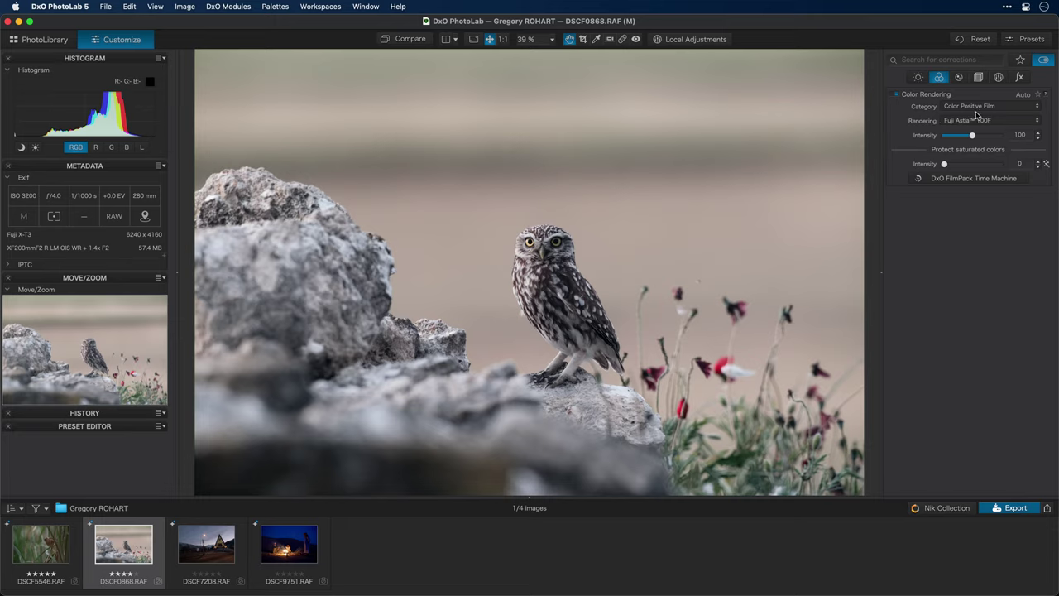
click(1013, 121)
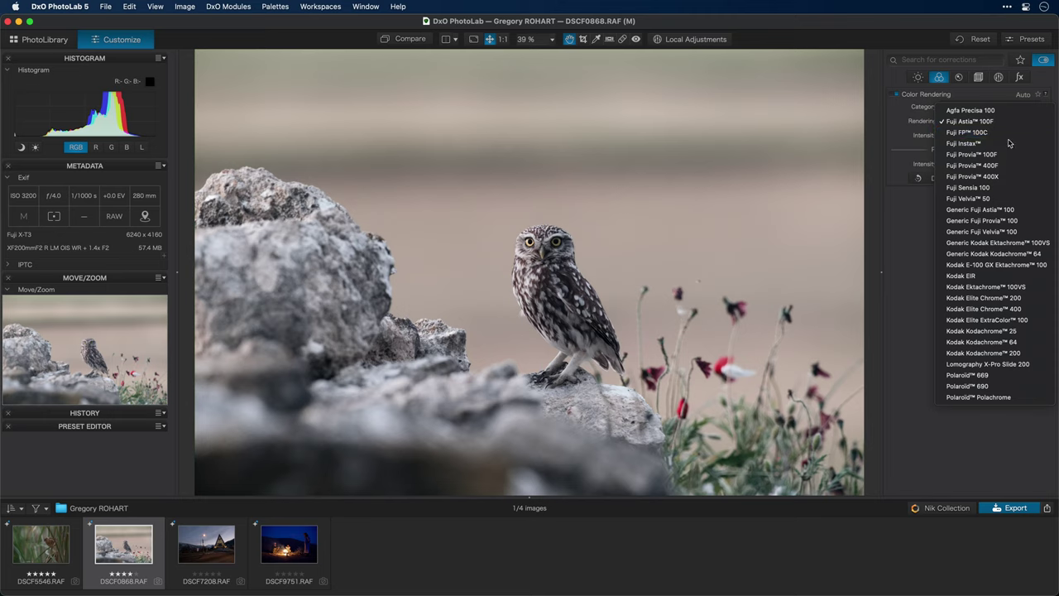
click(1010, 142)
click(1010, 122)
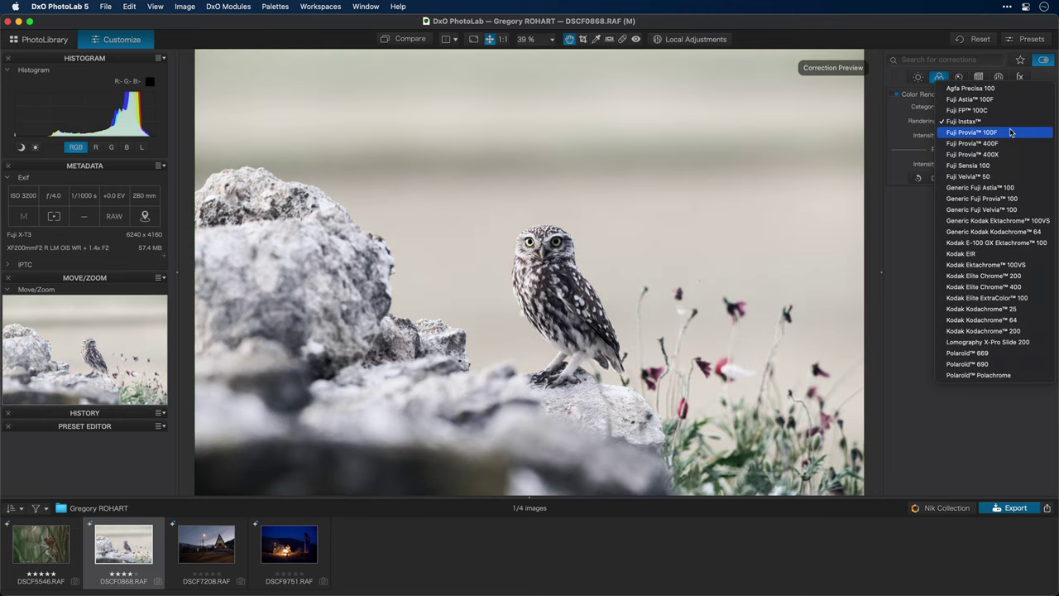
click(1010, 143)
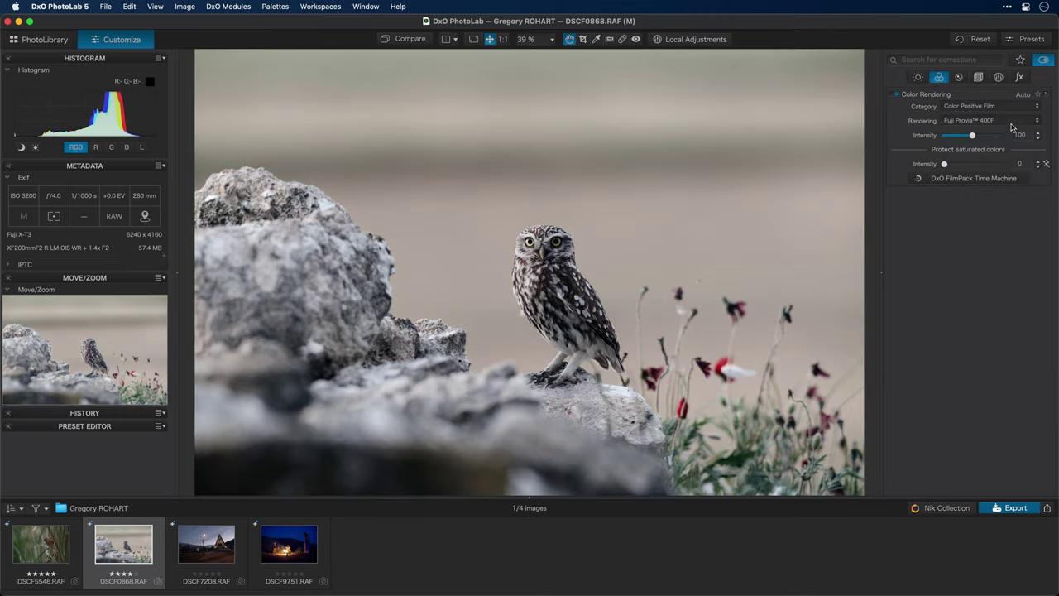
click(1011, 127)
click(1009, 156)
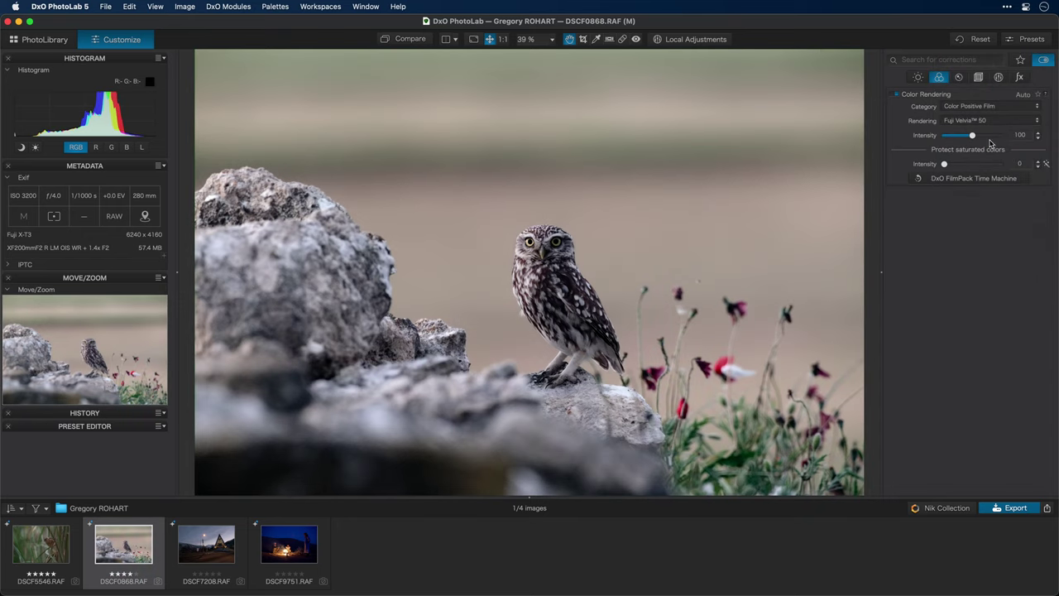
click(1010, 121)
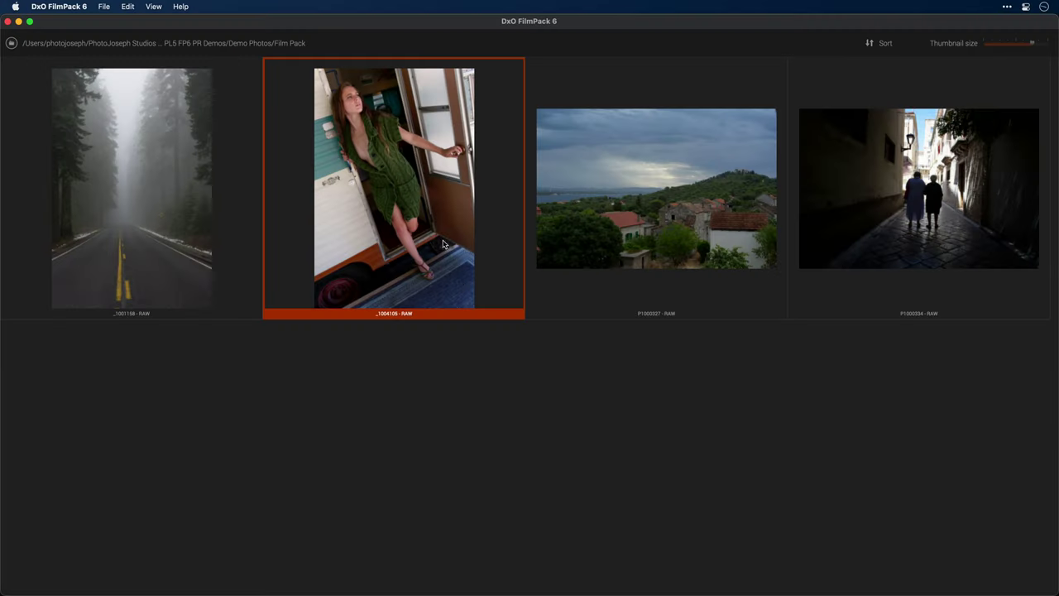
Open portrait _1004105.RW2 in Time Machine, browse eras to the 1920's, and read about 1921 Social photography
double_click(443, 234)
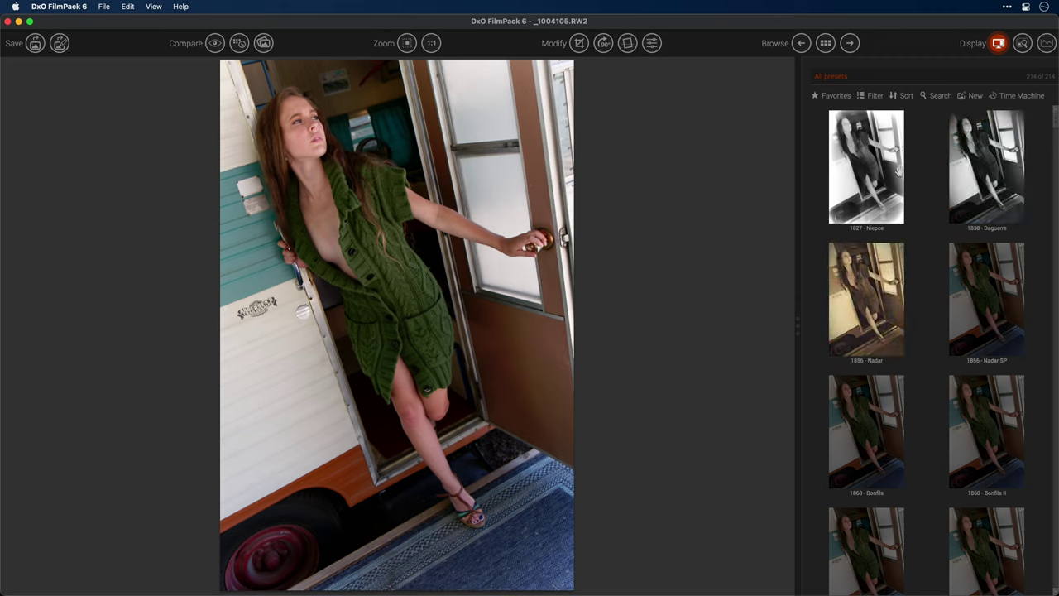
click(1005, 97)
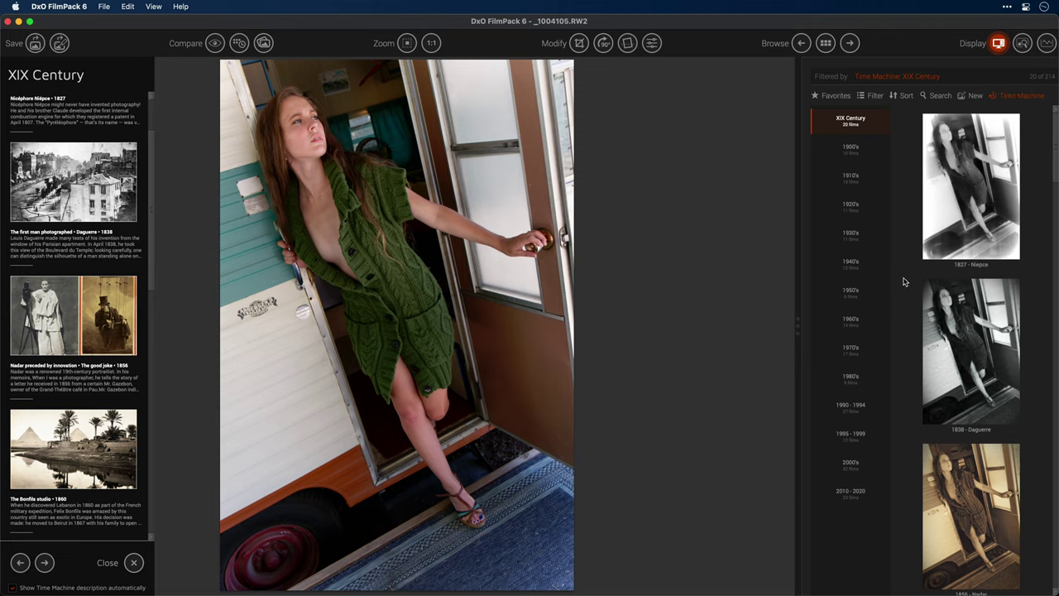
click(864, 146)
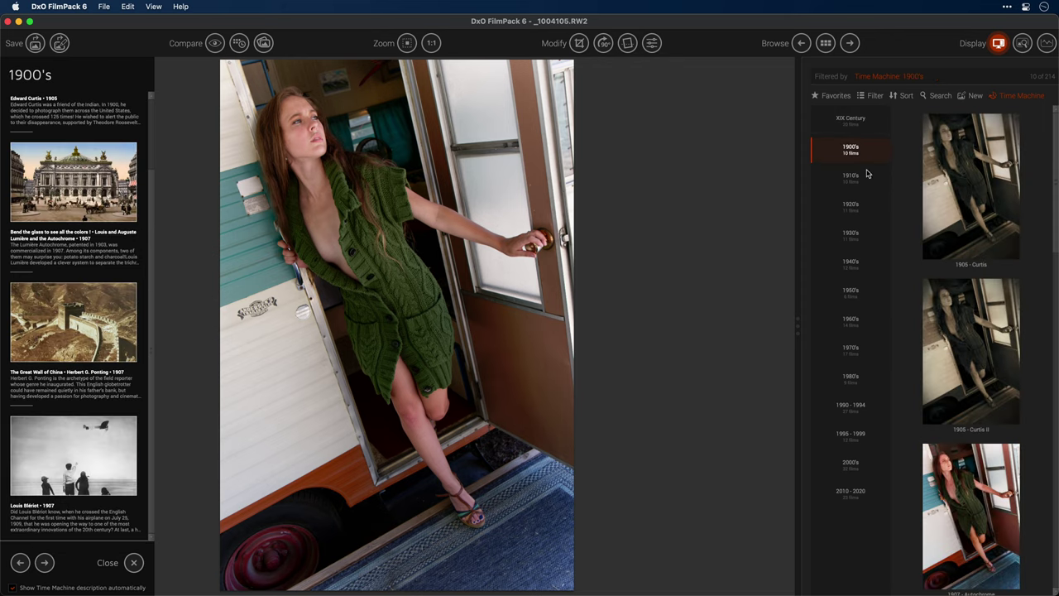
click(865, 176)
click(865, 209)
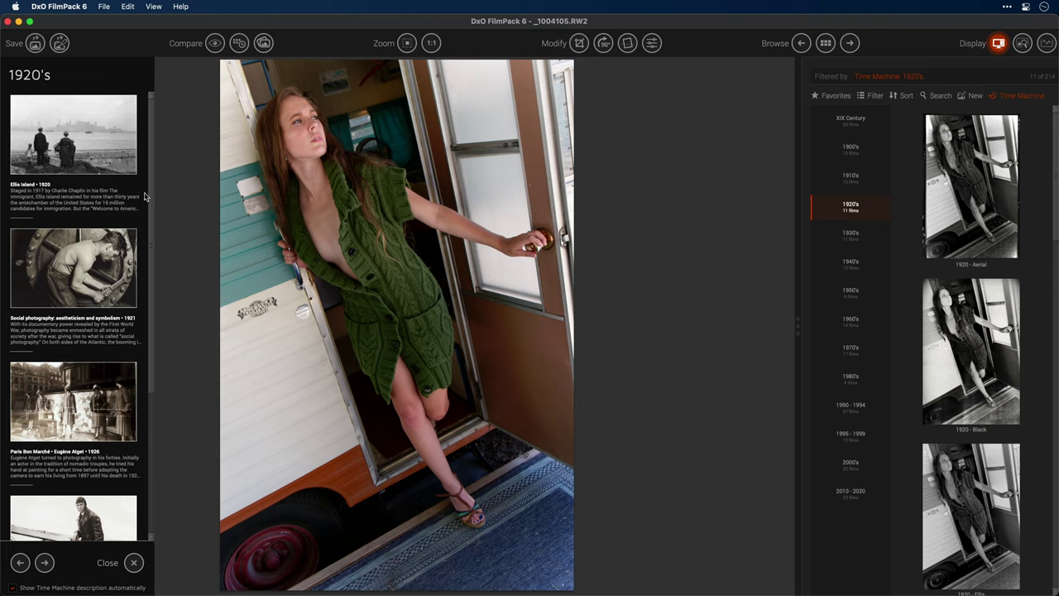
drag(150, 192, 149, 389)
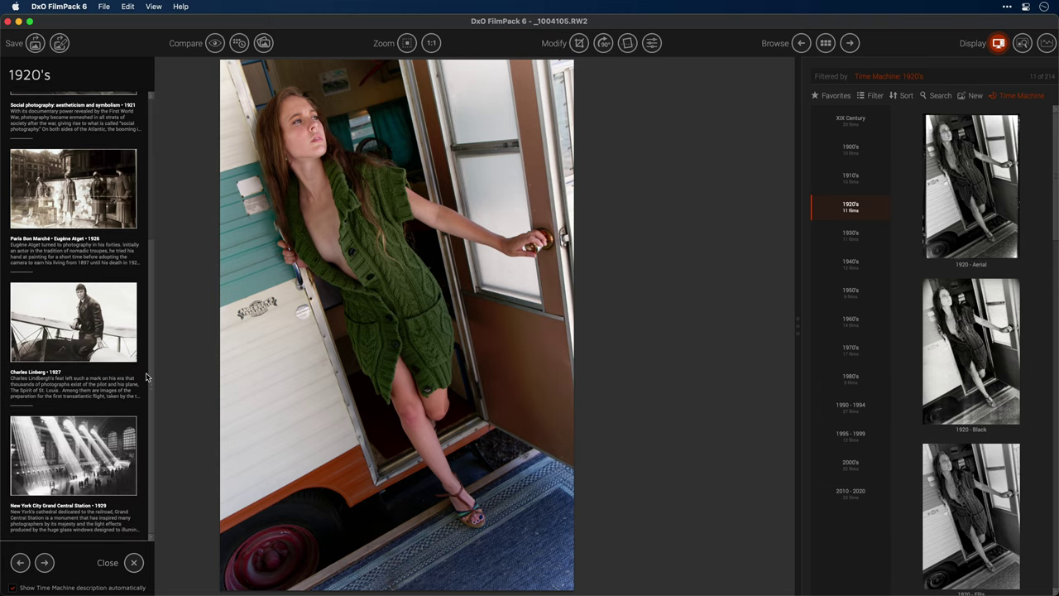
scroll(142, 281, up, 3)
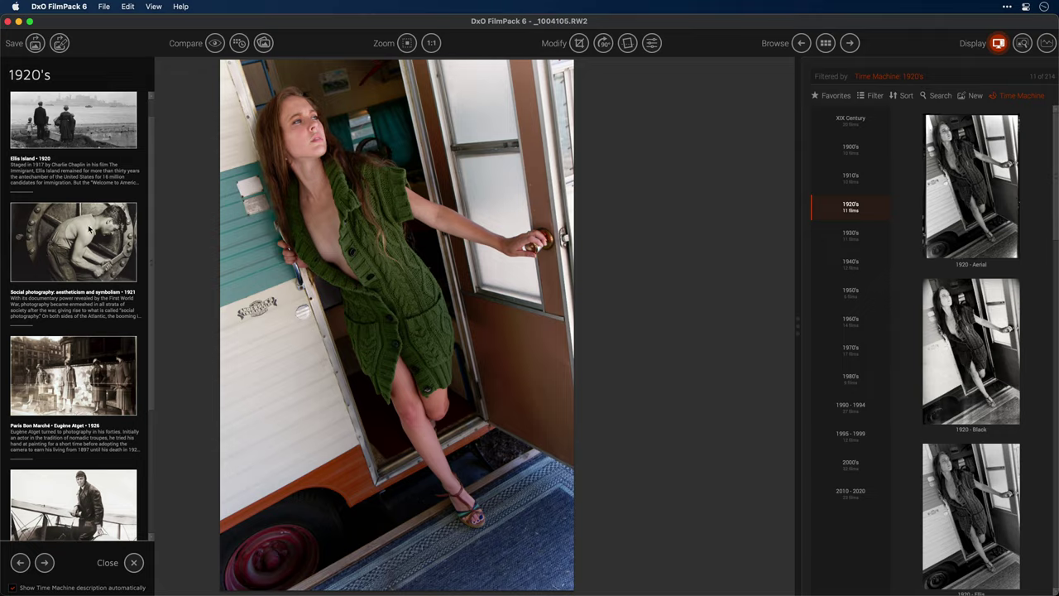
click(90, 230)
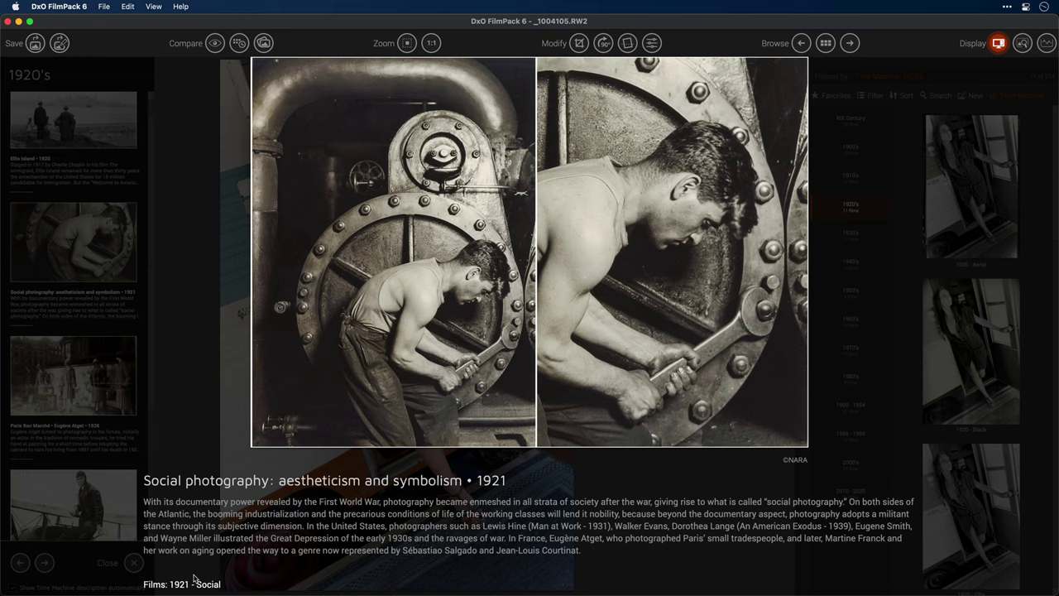
Apply the 1921 - Social sepia black-and-white look, then remove it to restore colour
click(857, 280)
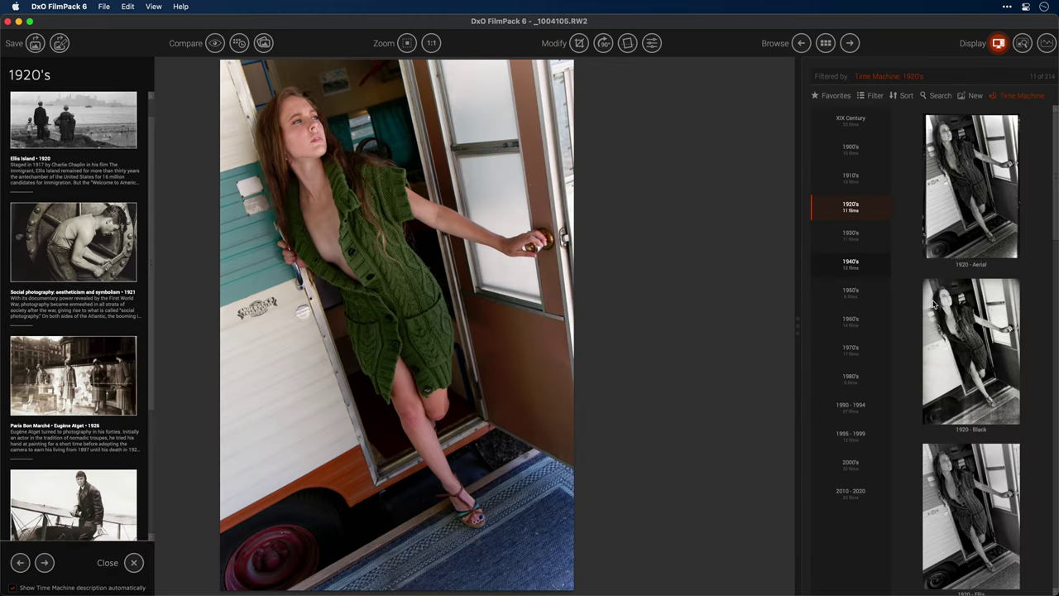
drag(1055, 143, 1057, 313)
click(980, 317)
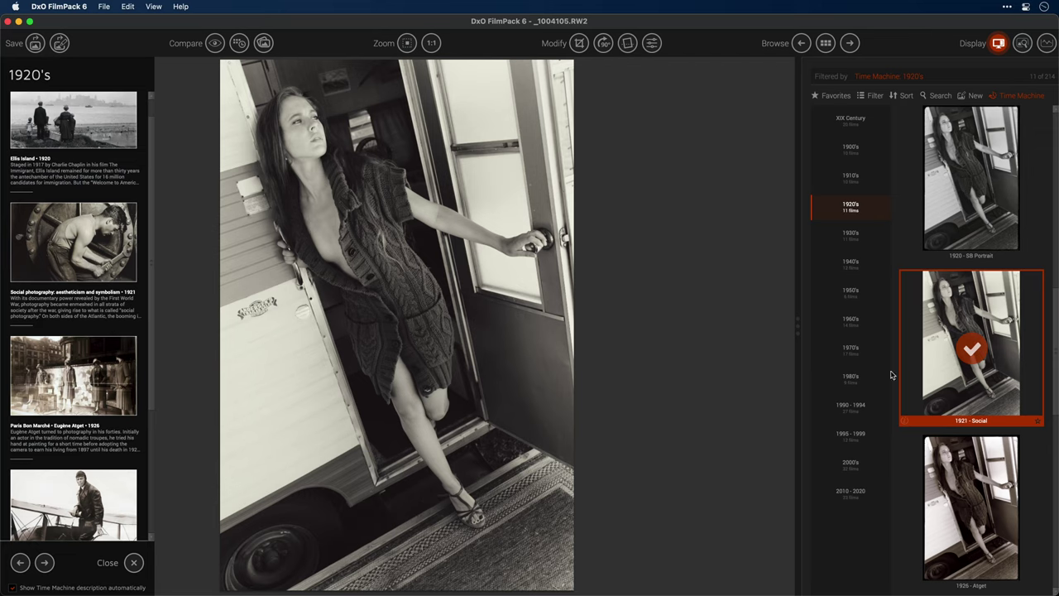
scroll(980, 334, down, 1)
click(980, 334)
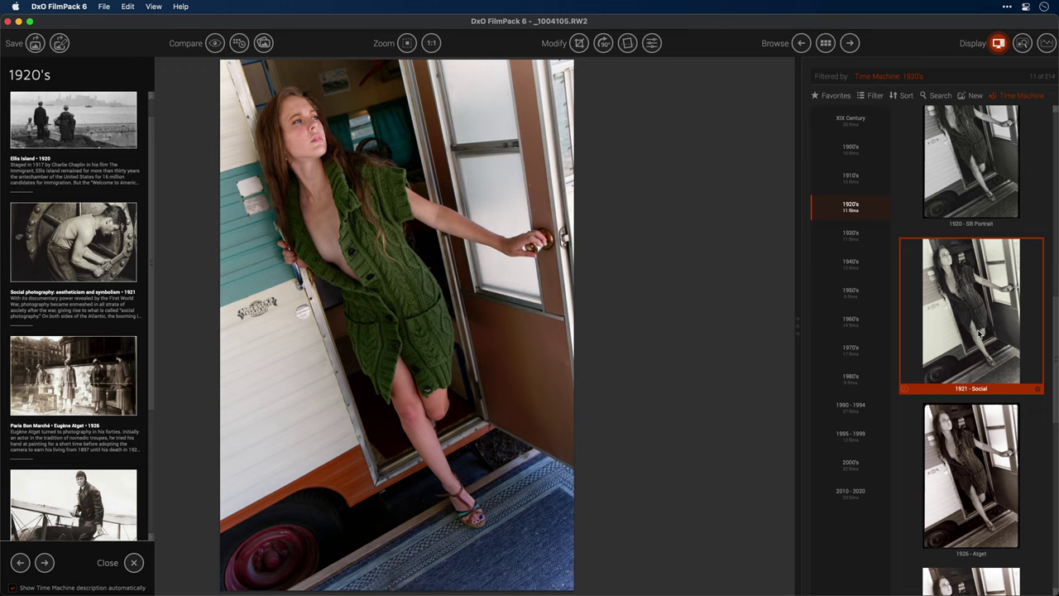
click(862, 358)
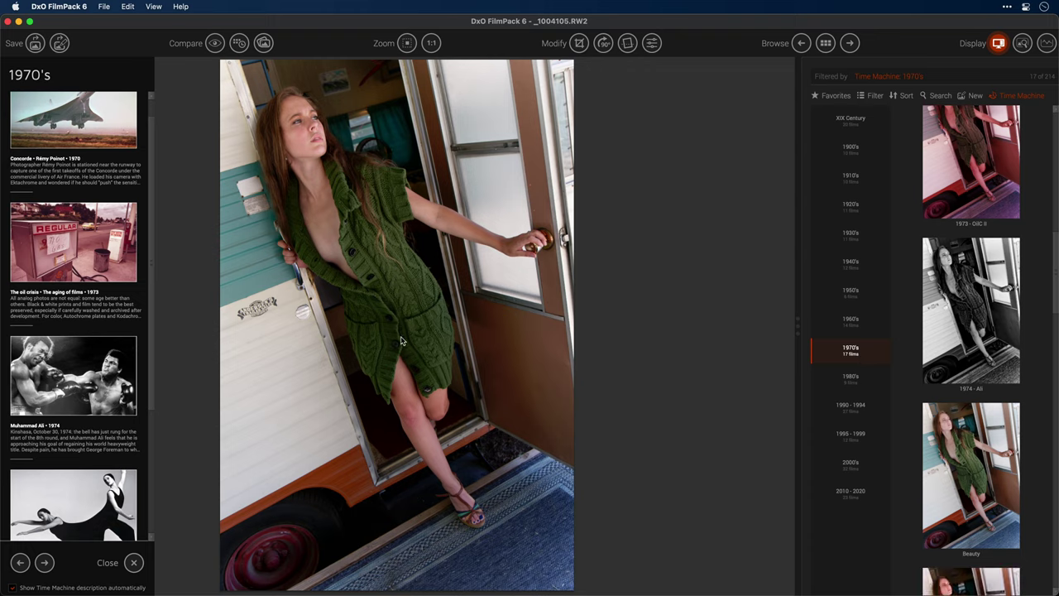
scroll(149, 199, down, 5)
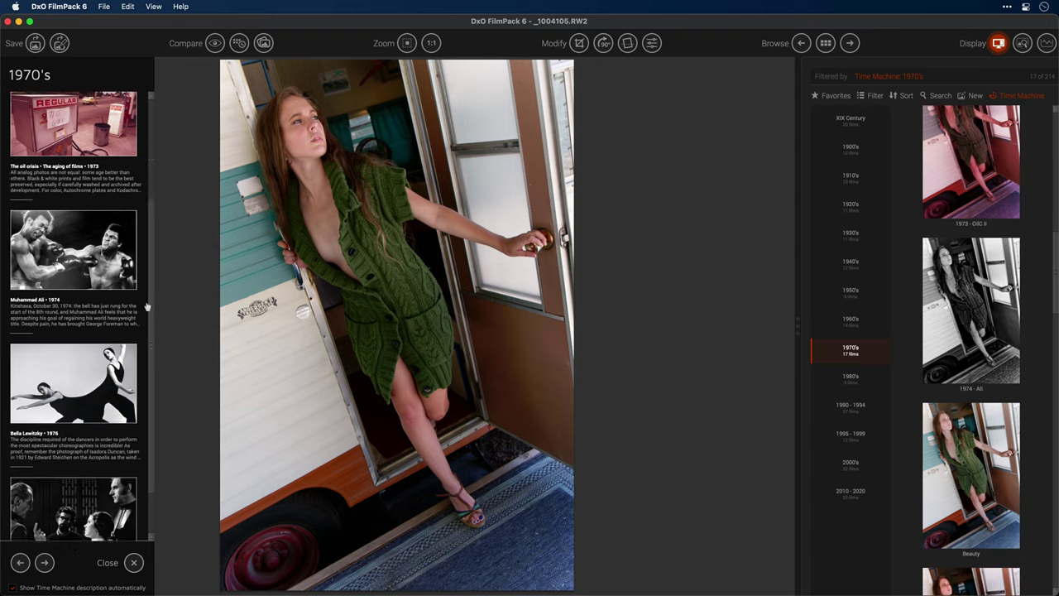
scroll(157, 166, up, 5)
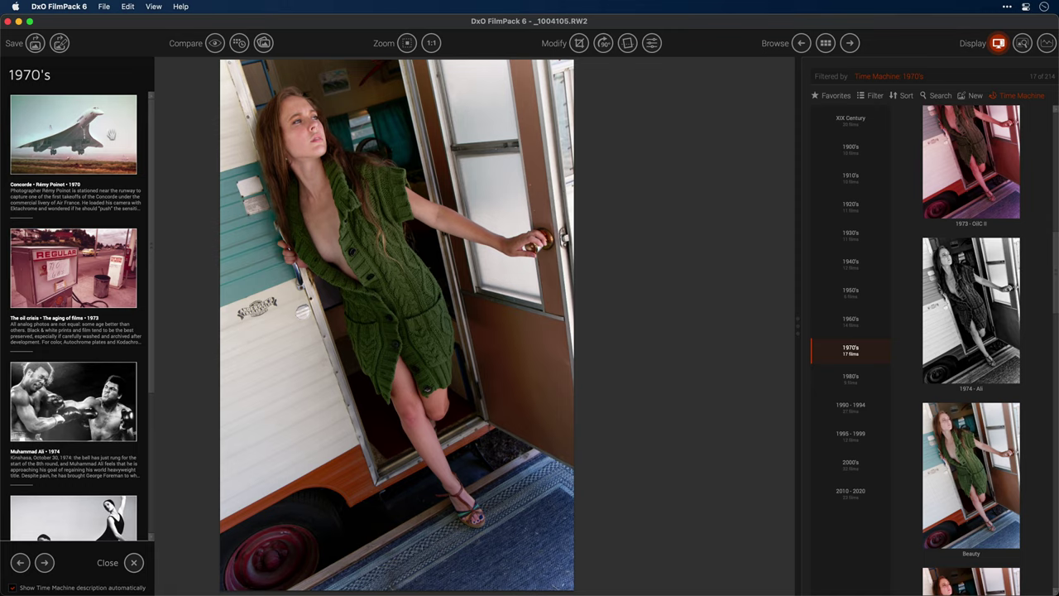
click(86, 139)
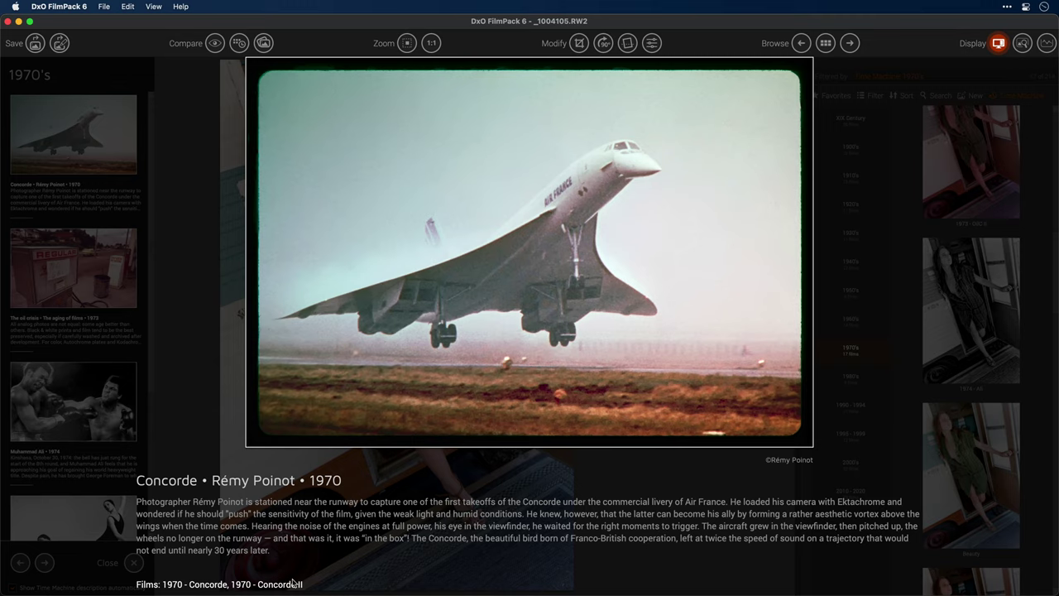
click(185, 429)
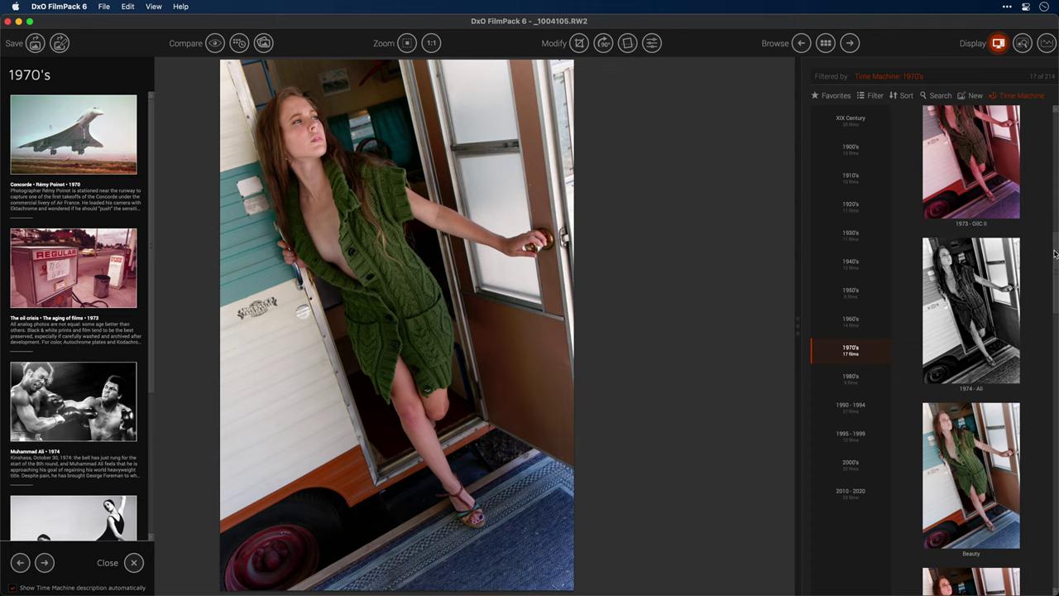
drag(1055, 253, 1052, 116)
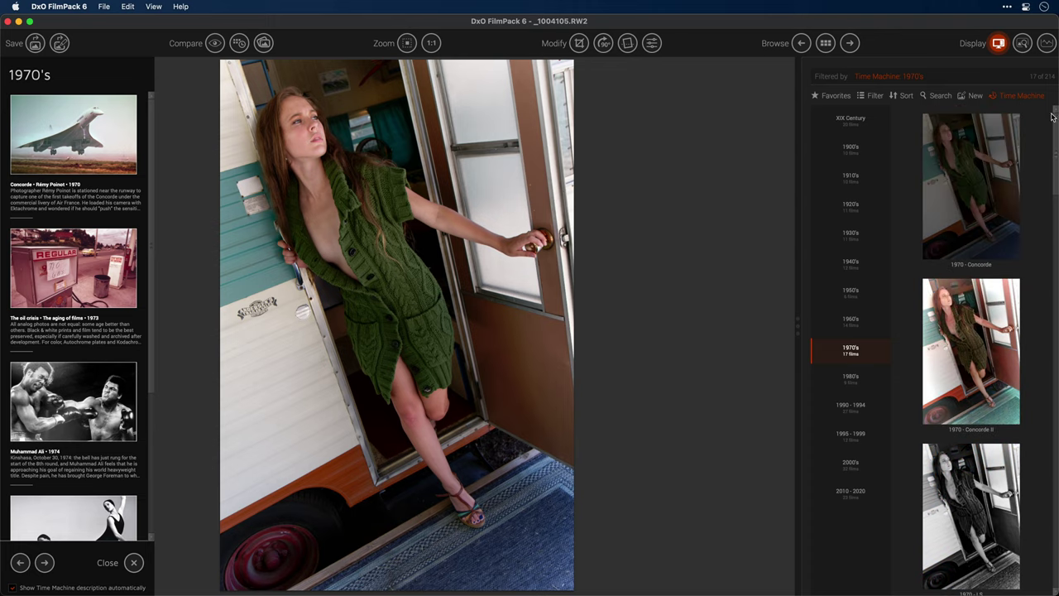
click(982, 178)
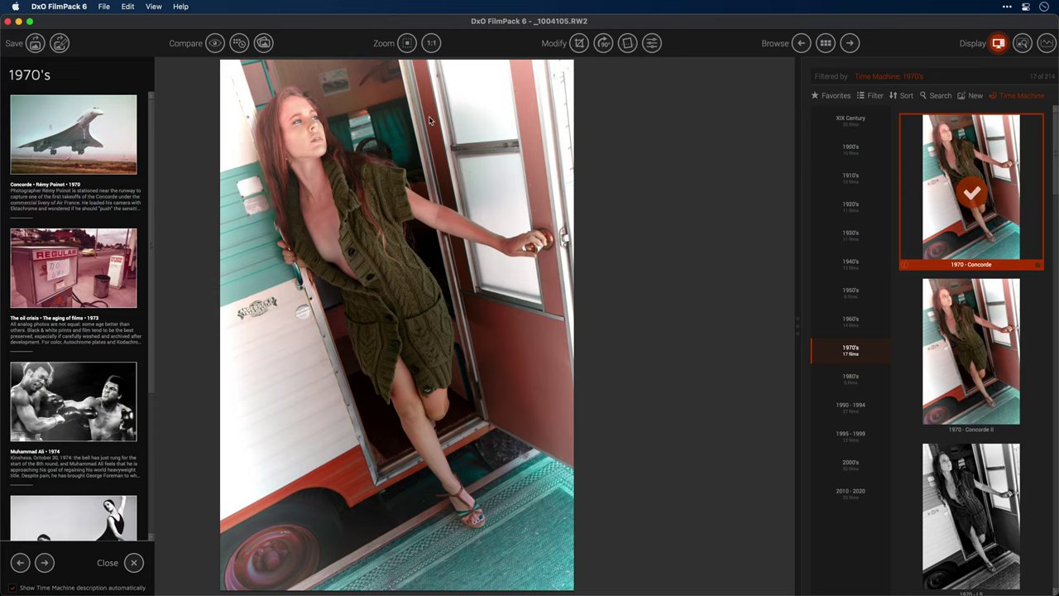
Filter the preset browser to show only the Digital Films presets
click(870, 97)
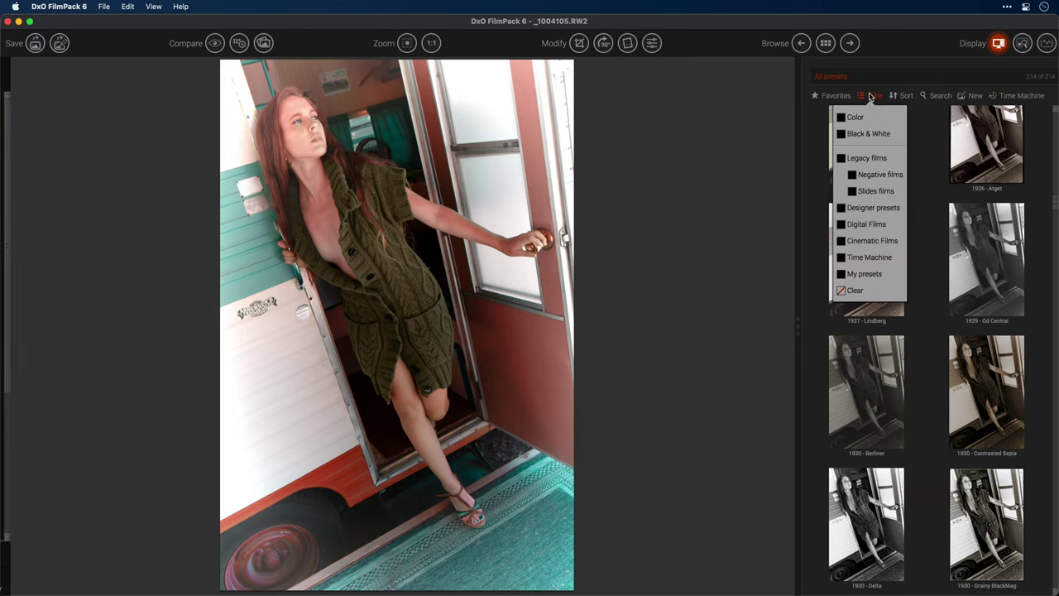
click(872, 225)
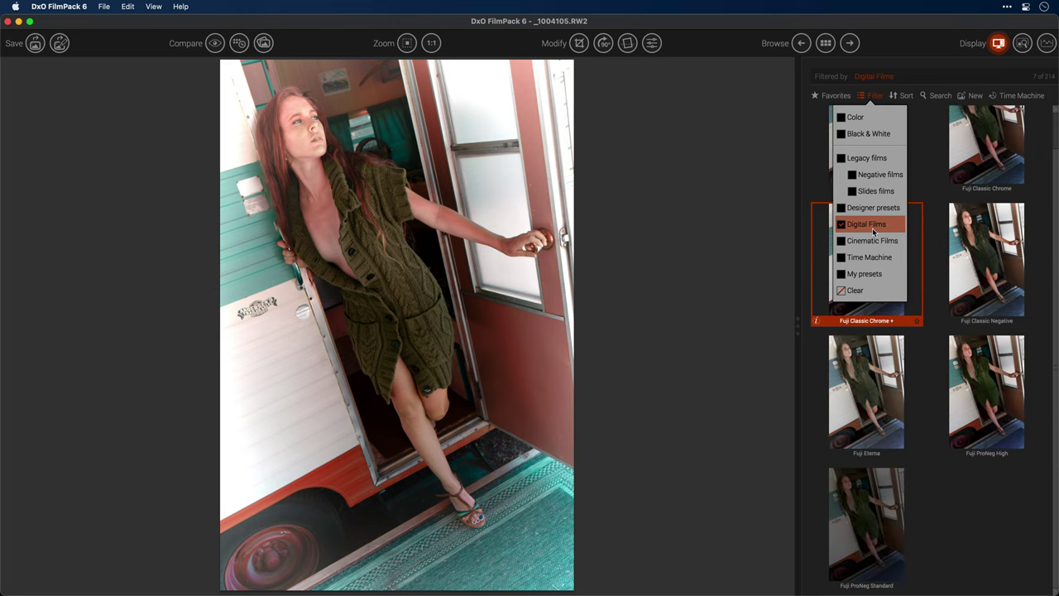
Try Fuji Classic Chrome and Classic Chrome +, then settle on Fuji Classic Negative
click(979, 162)
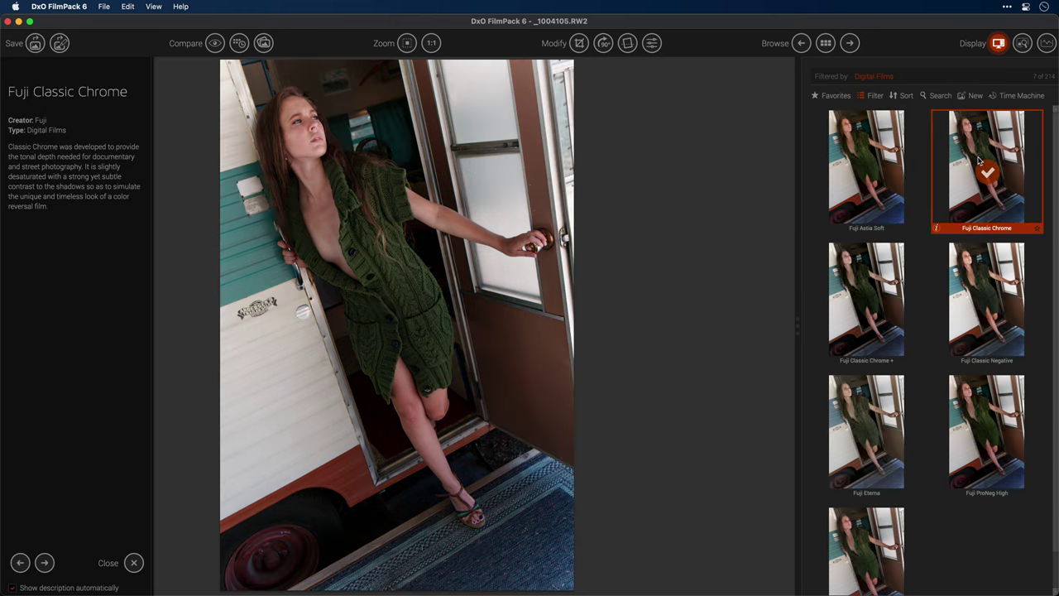
click(880, 295)
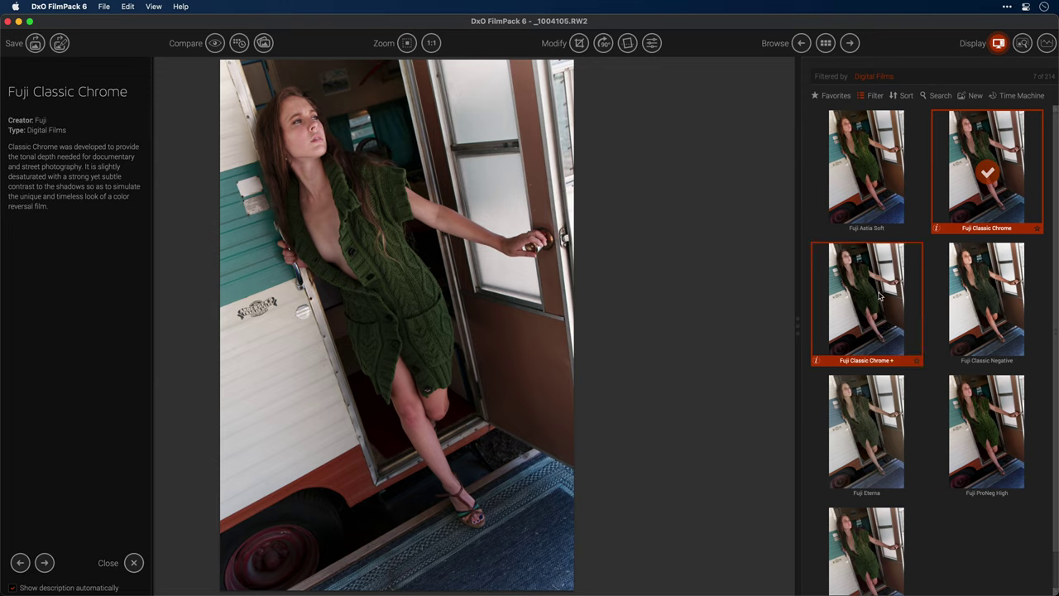
click(985, 303)
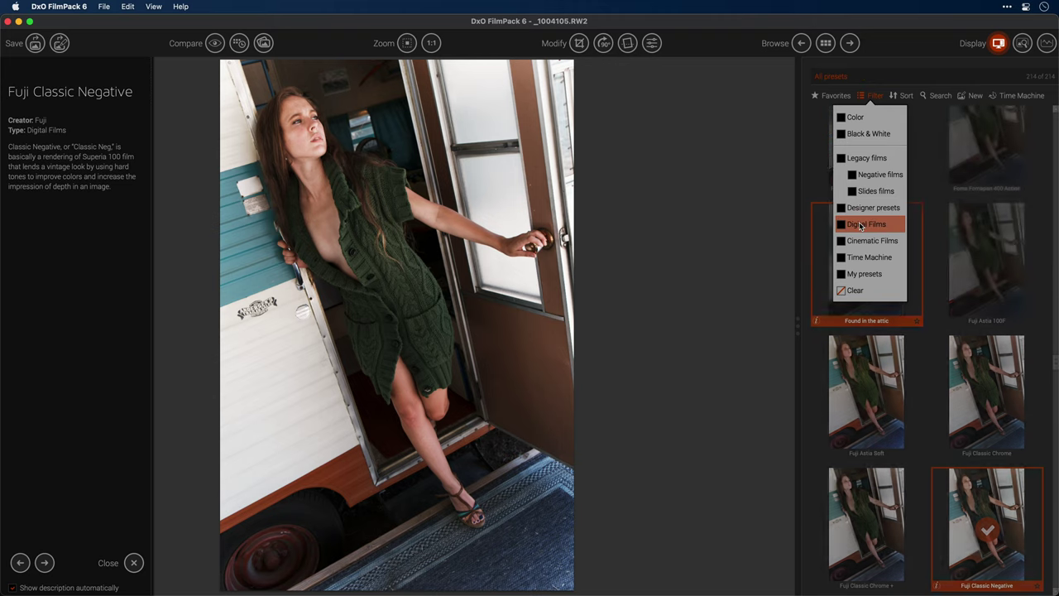
Filter to Cinematic Films, try Desaturated Green, then apply Teal and Orange
click(858, 241)
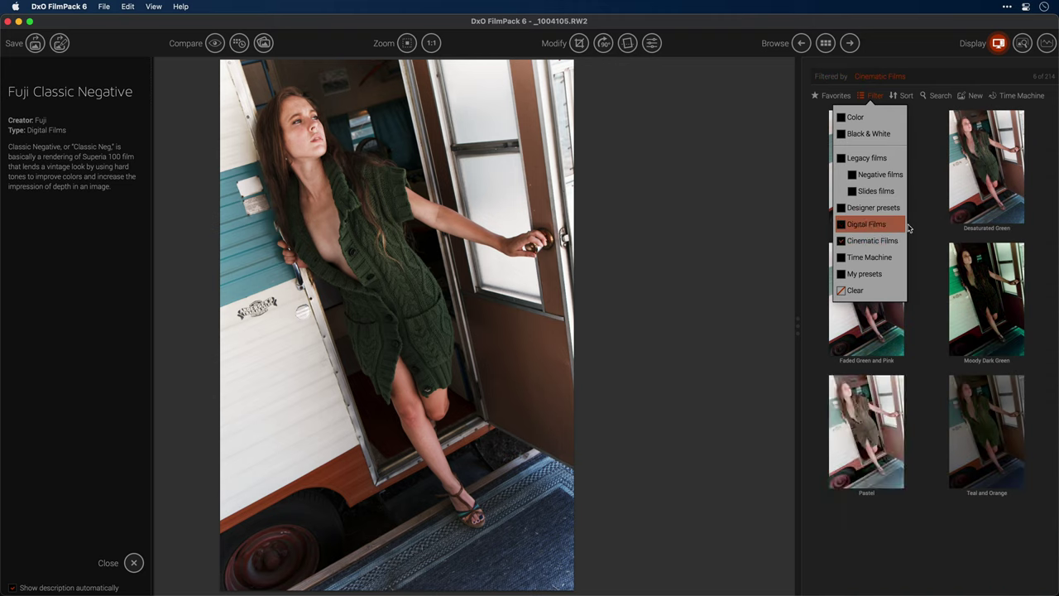
click(989, 189)
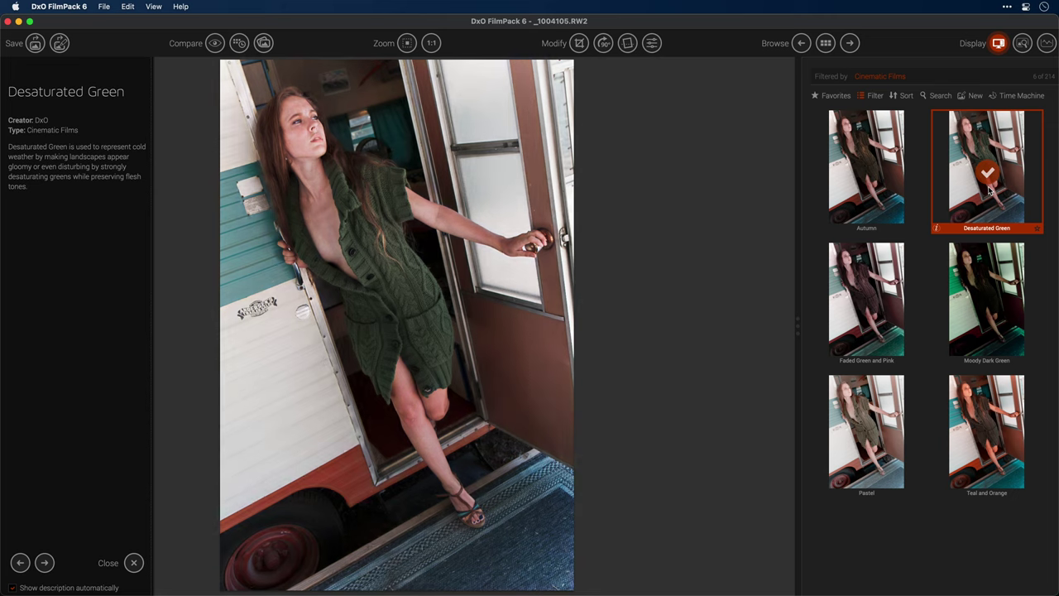
click(983, 414)
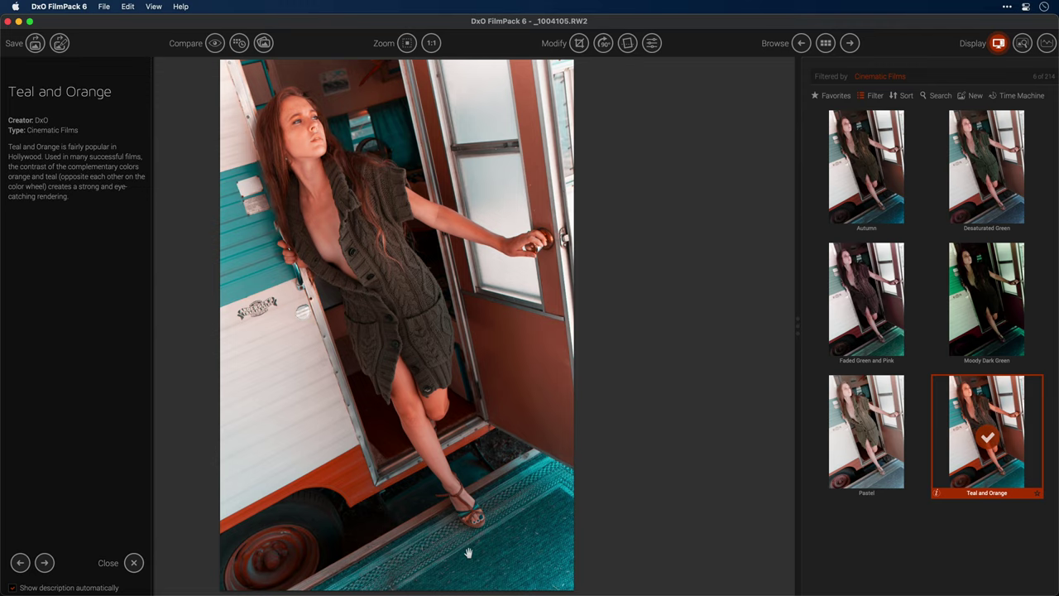
Cut the Teal and Orange rendering's orange-channel saturation to about -46
click(652, 44)
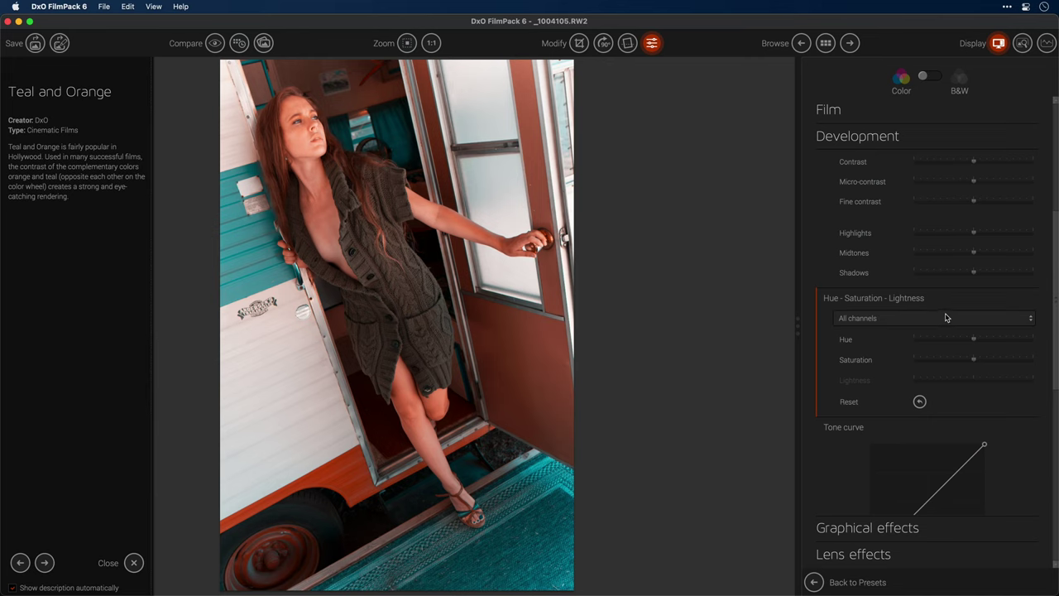
click(941, 317)
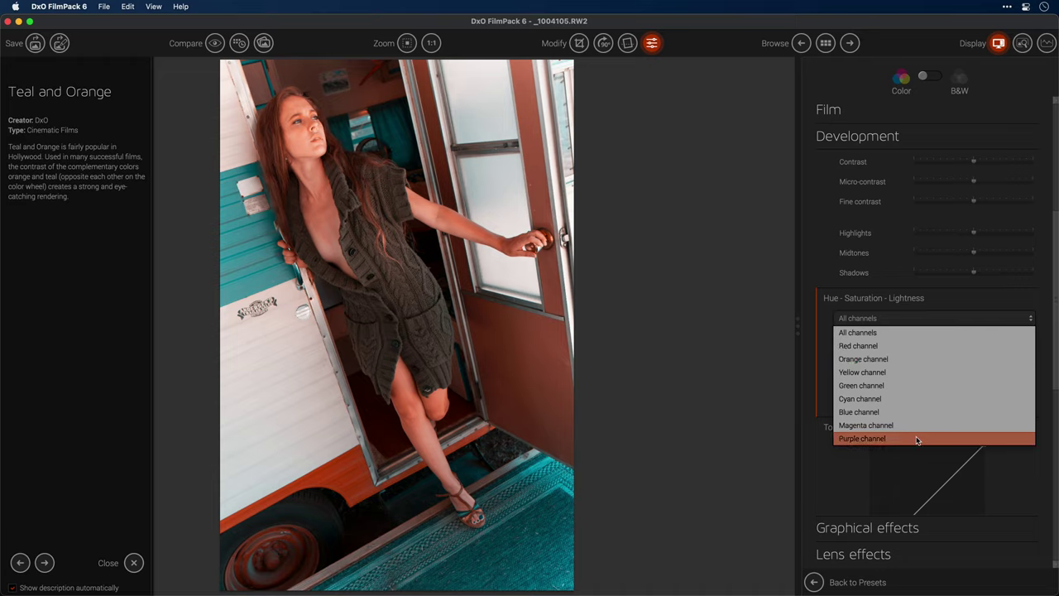
click(910, 362)
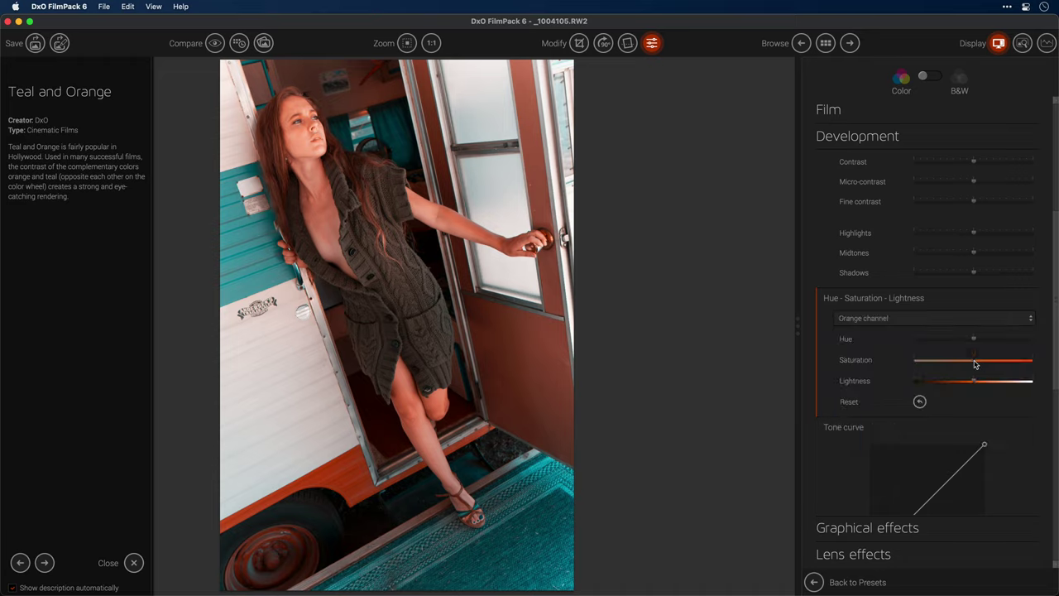
drag(975, 363, 968, 368)
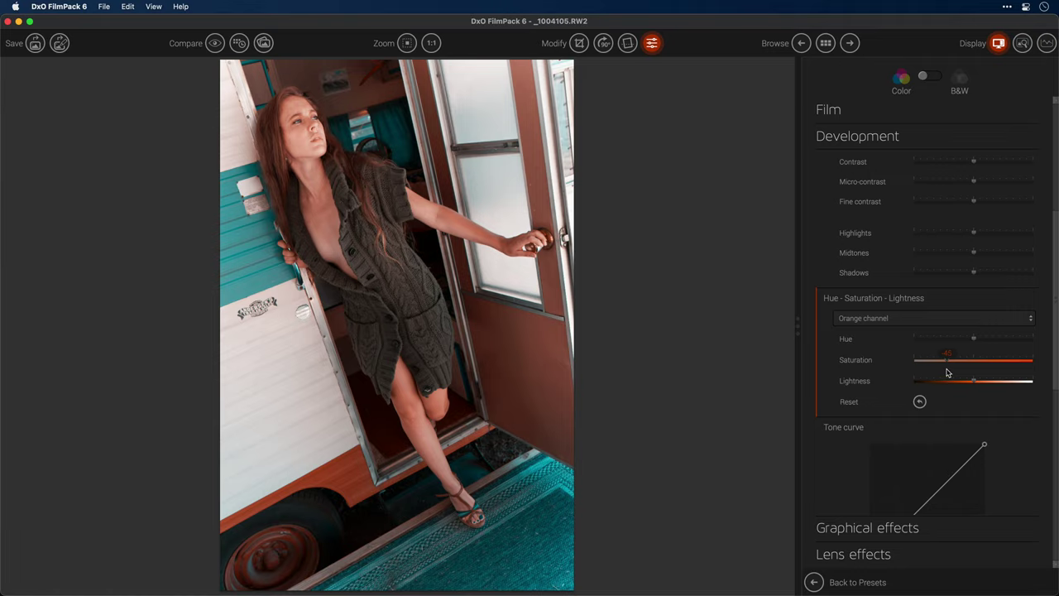
drag(1055, 292, 1054, 170)
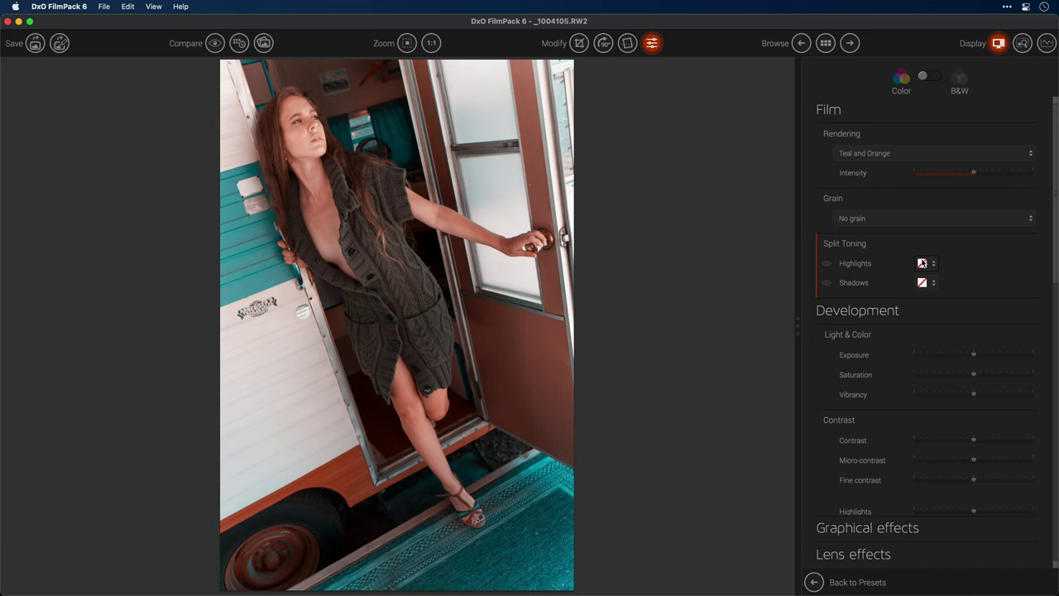
click(927, 262)
Tone the split-toning highlights orange and the shadows blue-grey, weakening the highlight tint
click(996, 279)
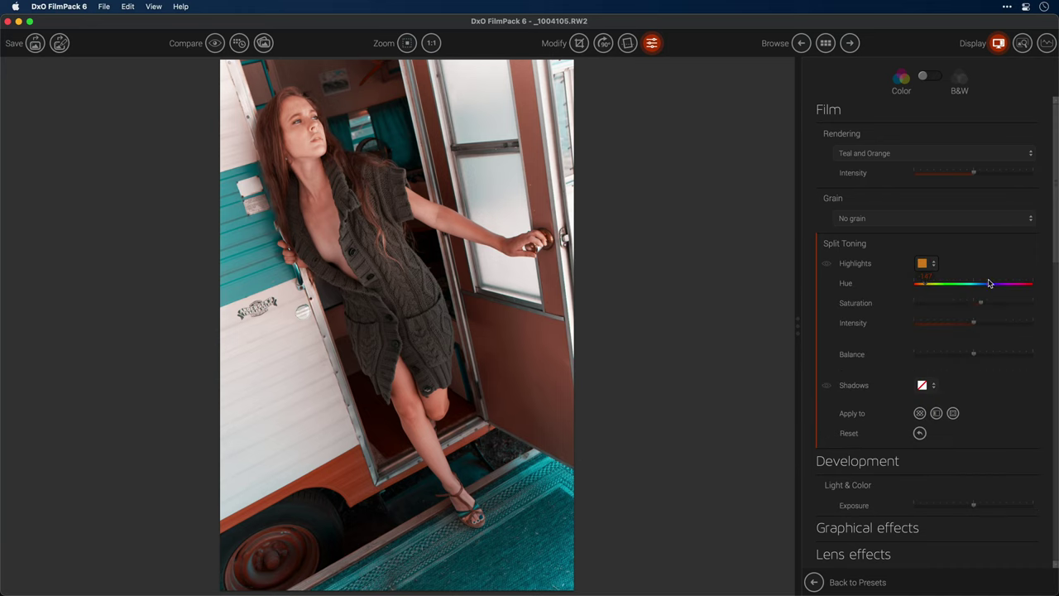
click(922, 385)
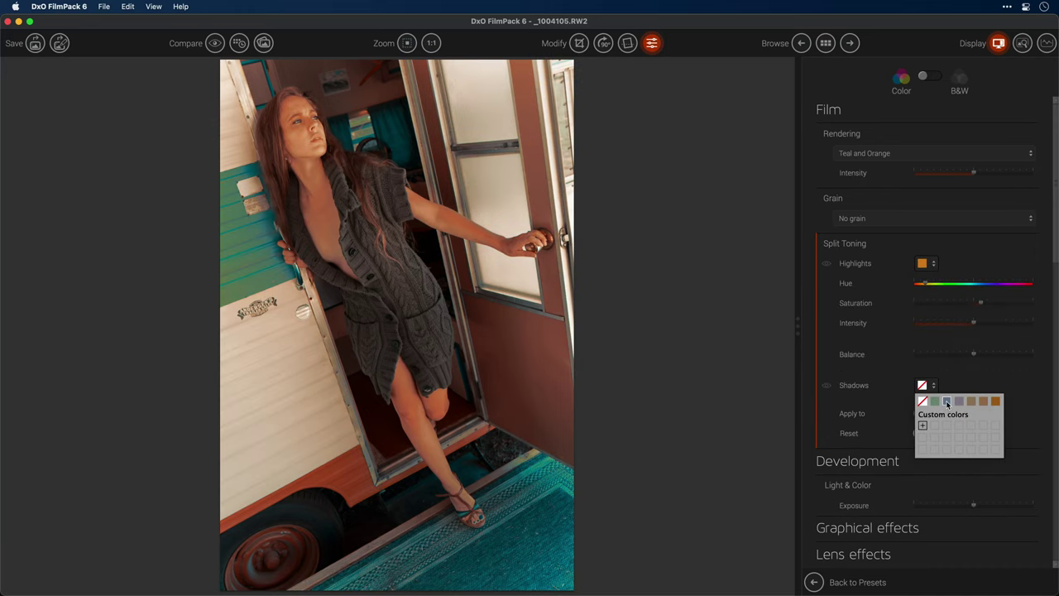
click(948, 405)
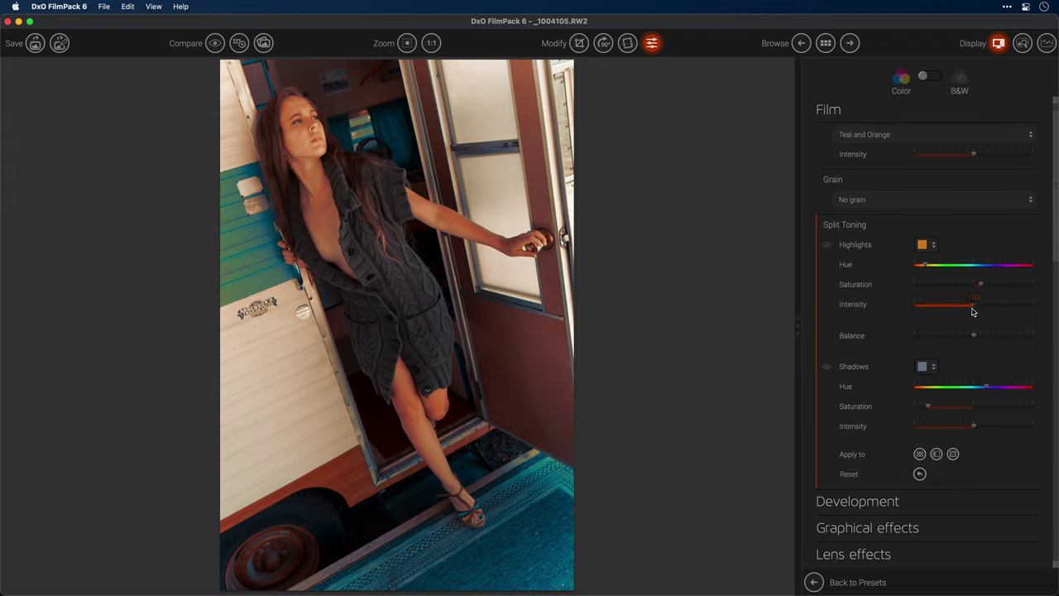
drag(974, 307, 941, 313)
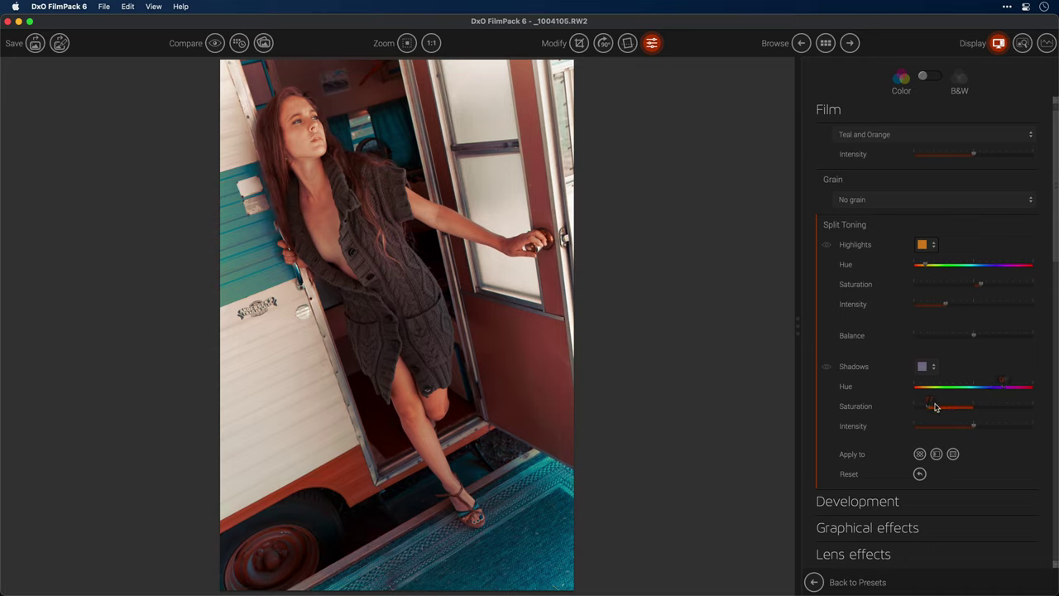
drag(938, 409, 942, 409)
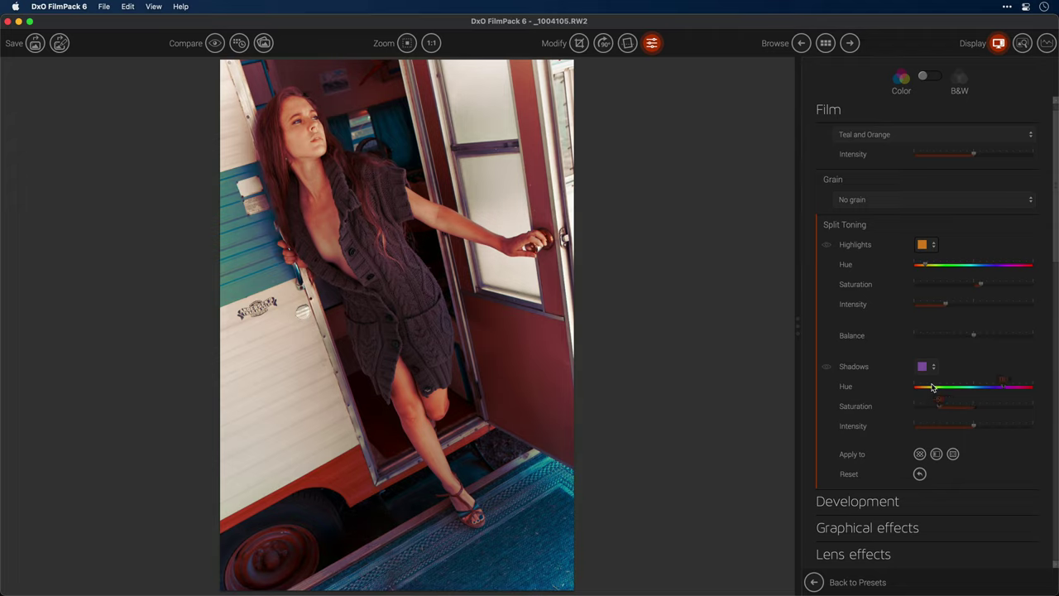
Enable shadow split toning for a purple tint, then switch from Film to Graphical effects
click(934, 368)
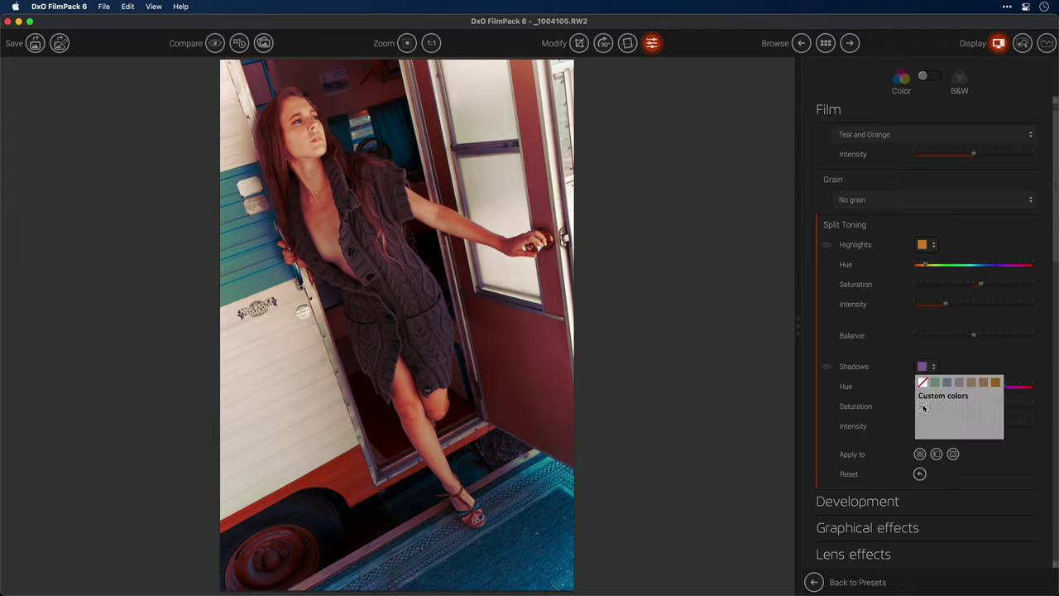
click(830, 371)
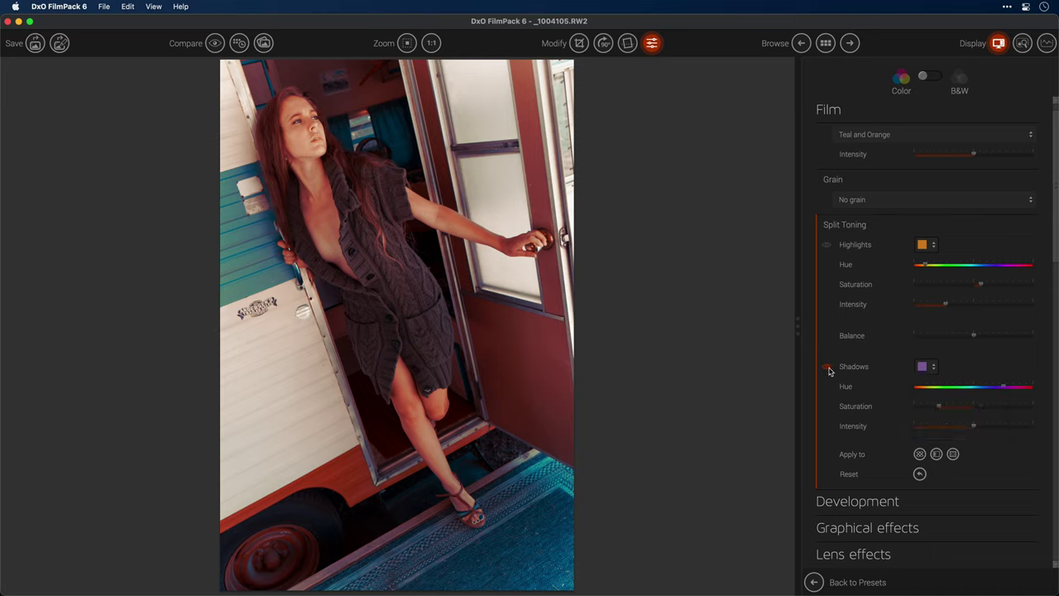
click(827, 246)
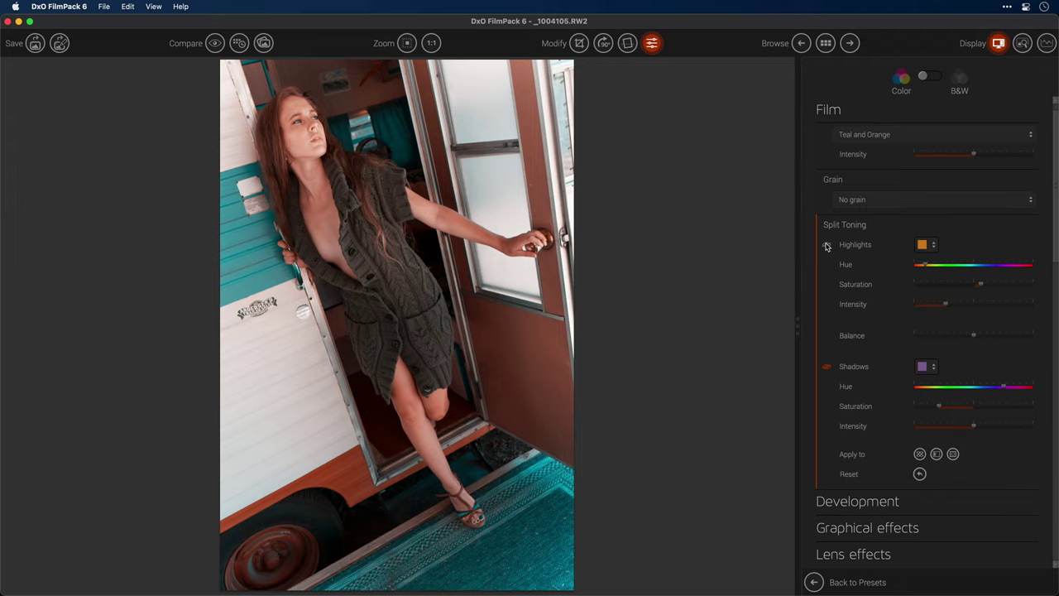
click(828, 368)
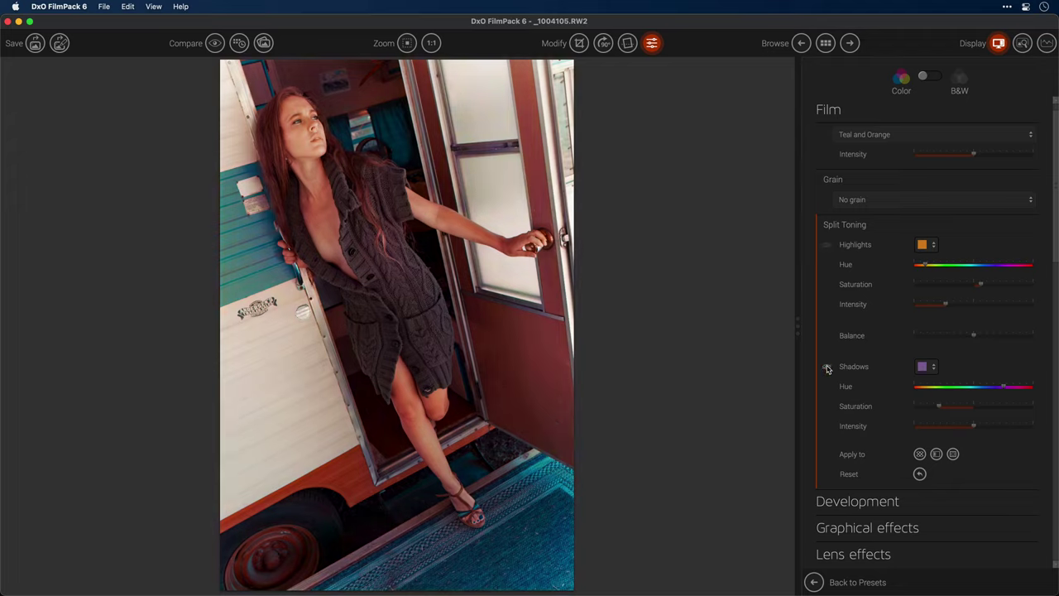
click(962, 527)
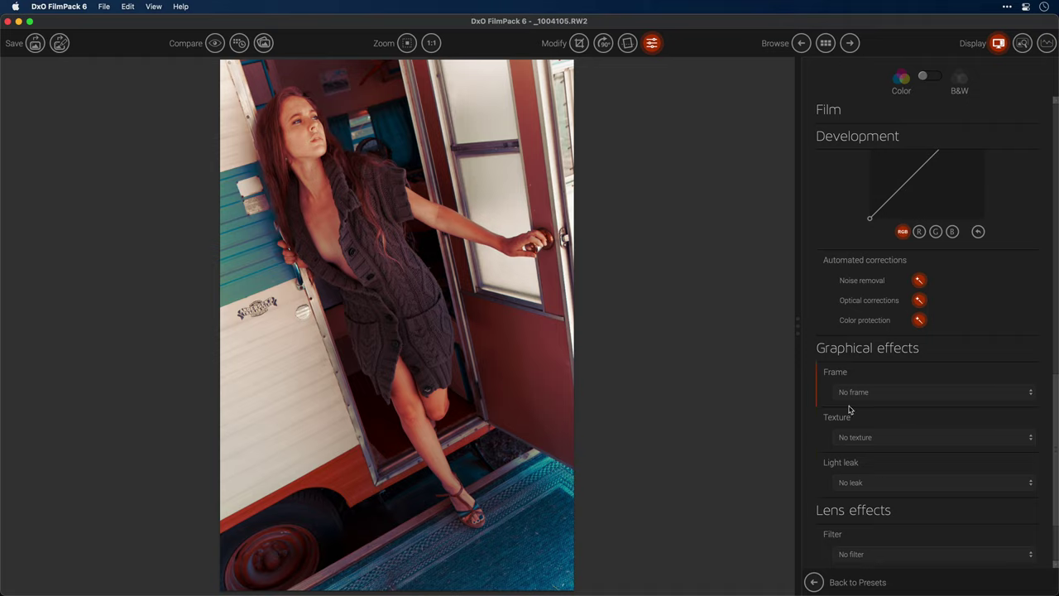
click(901, 394)
Apply the Opposite Corners frame and adjust its position and size
scroll(903, 422, down, 5)
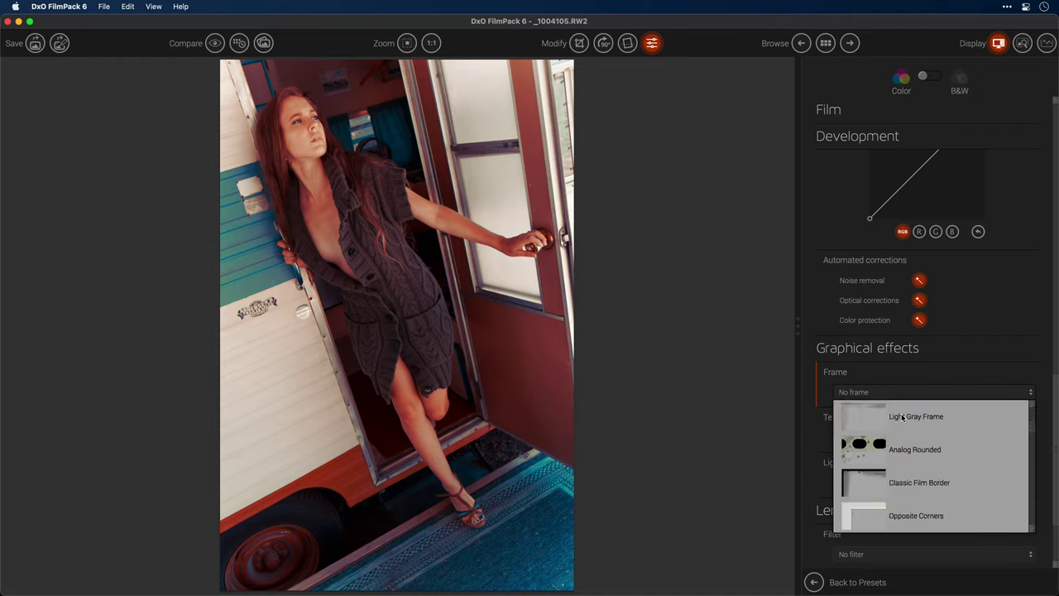
click(901, 518)
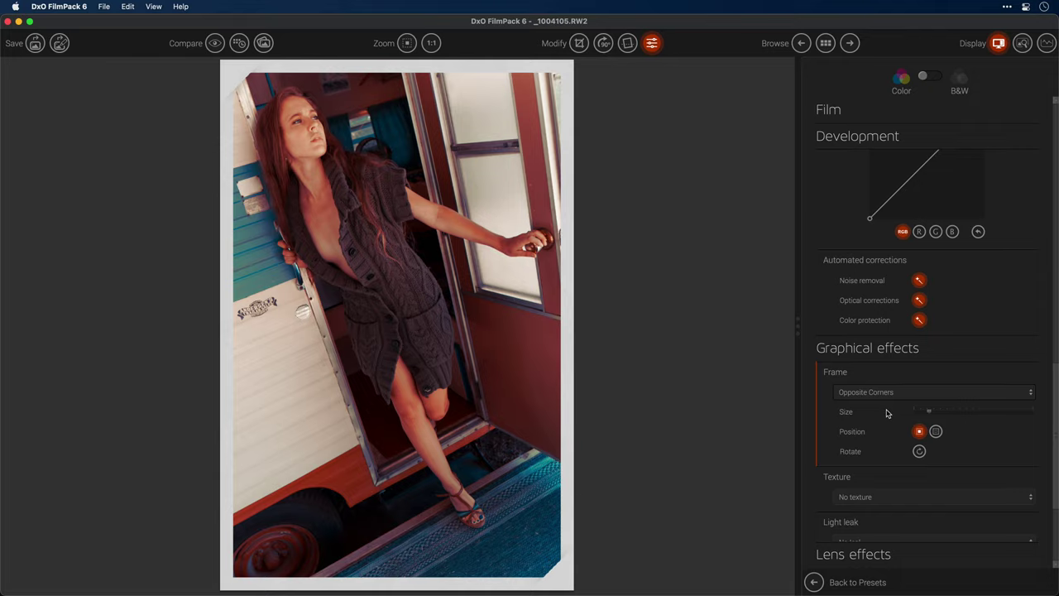
drag(928, 413, 986, 411)
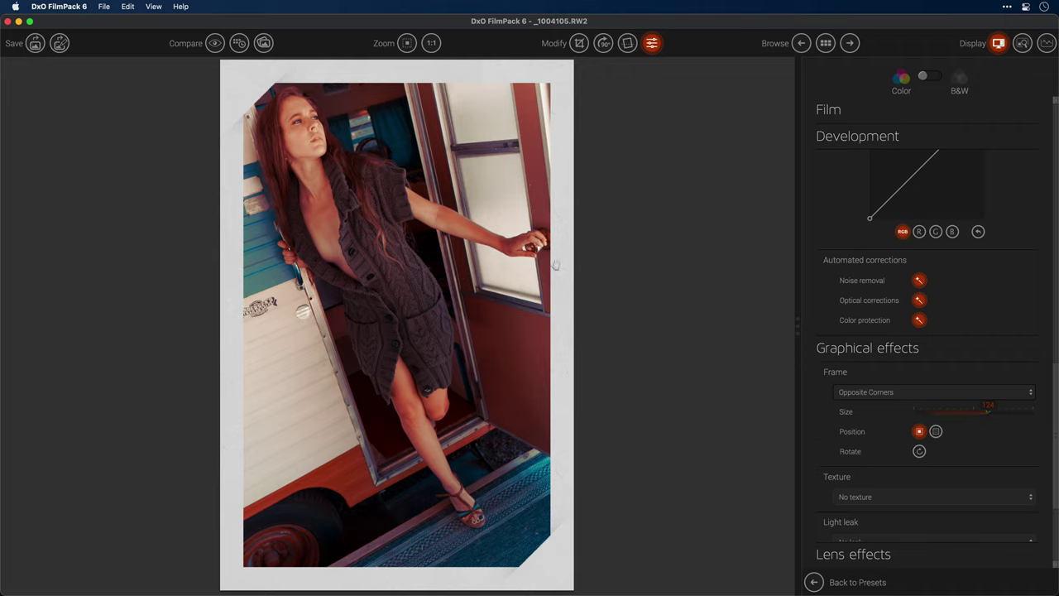
click(936, 432)
drag(986, 411, 932, 421)
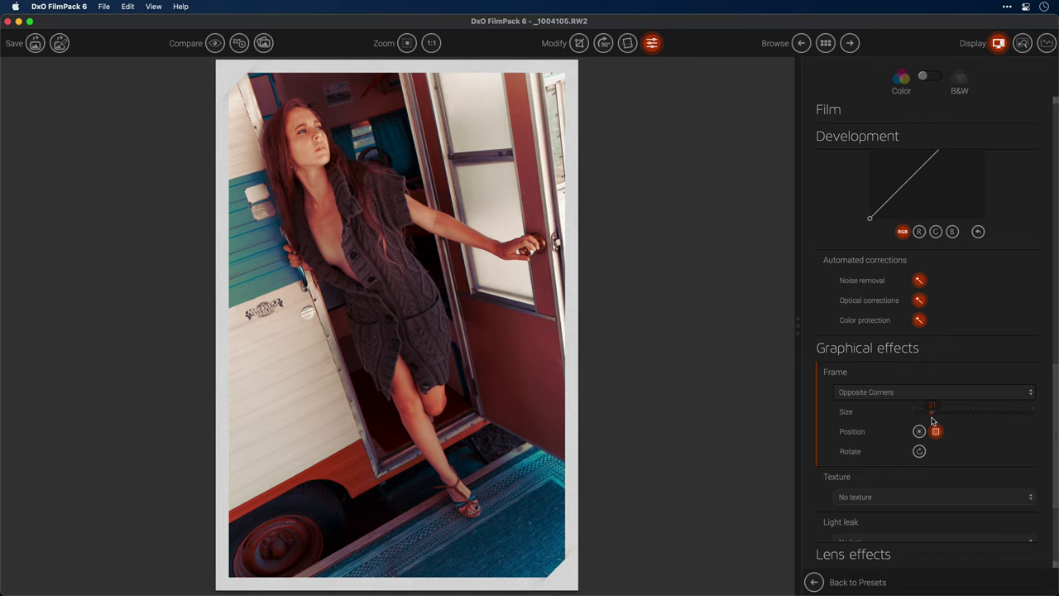
drag(932, 421, 968, 416)
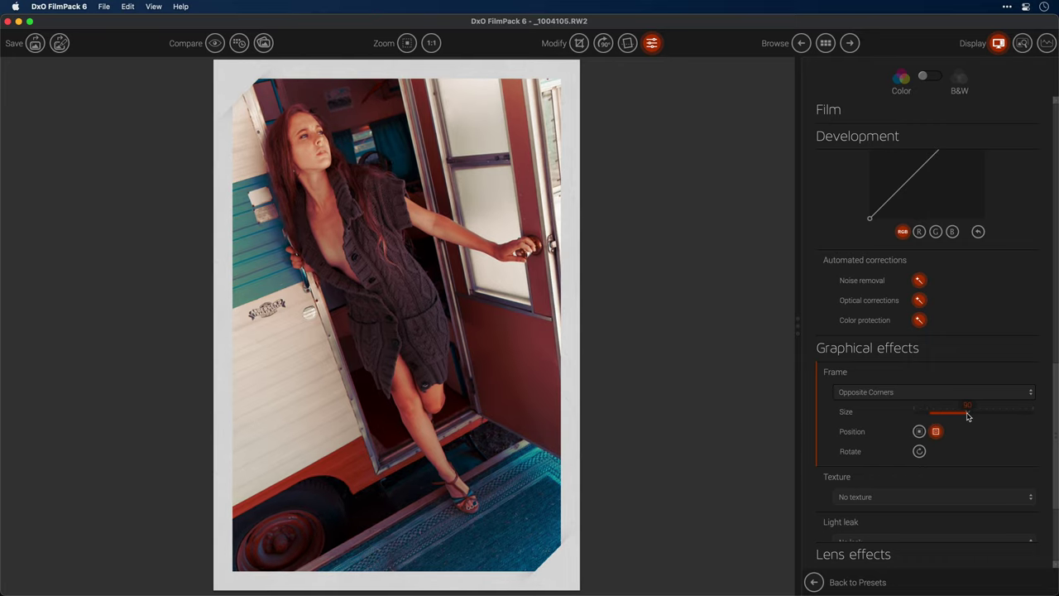
Switch to the Classic Film Border frame, set its position and thicken it
click(961, 393)
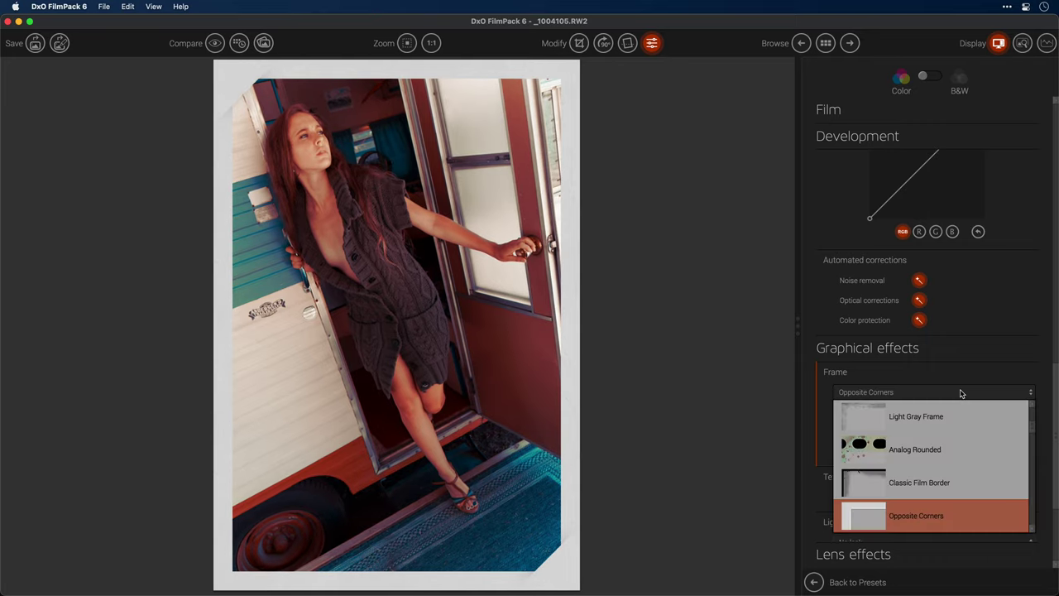
key(Up)
key(Return)
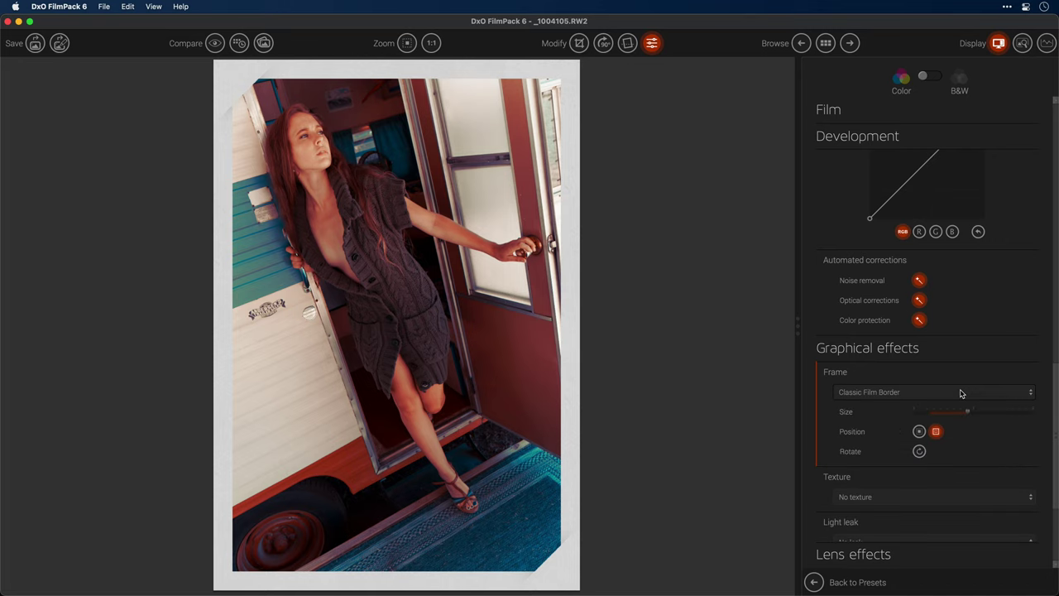
click(920, 432)
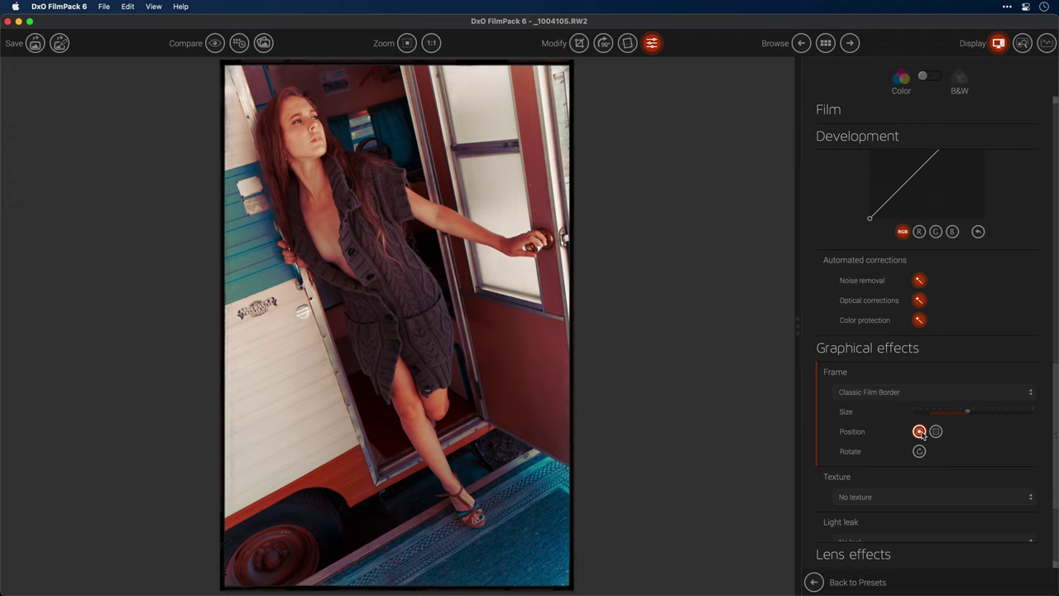
drag(973, 415, 995, 416)
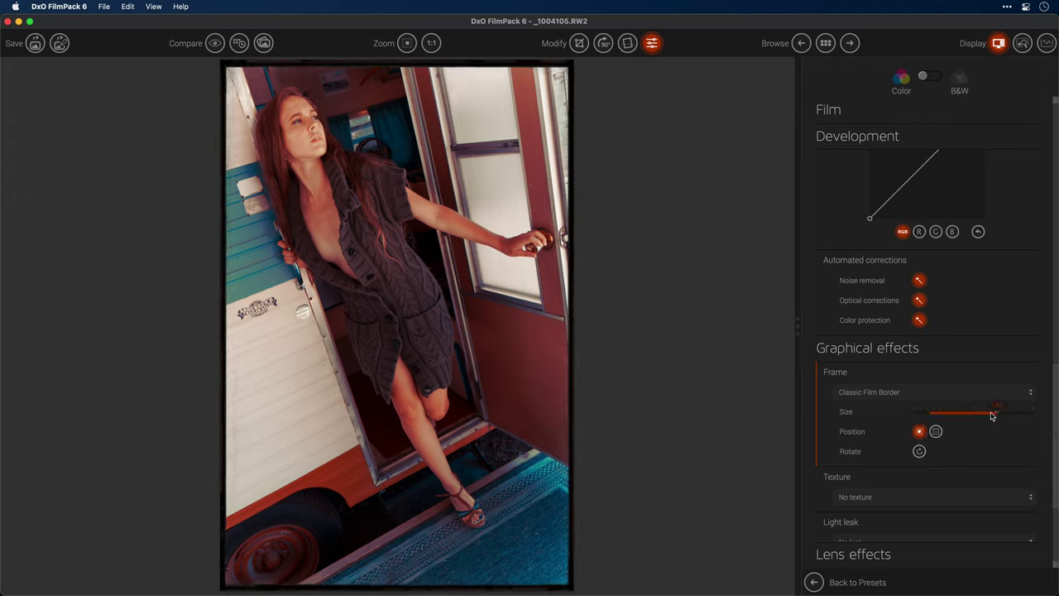
Apply the Concrete 1 texture and randomize its pattern three times
click(953, 499)
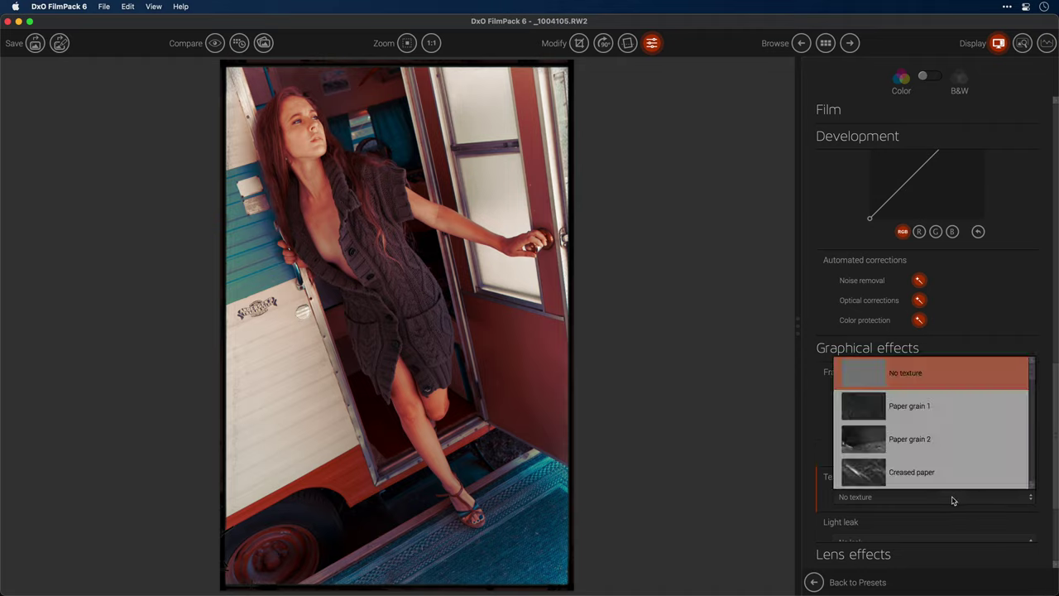
scroll(938, 459, down, 5)
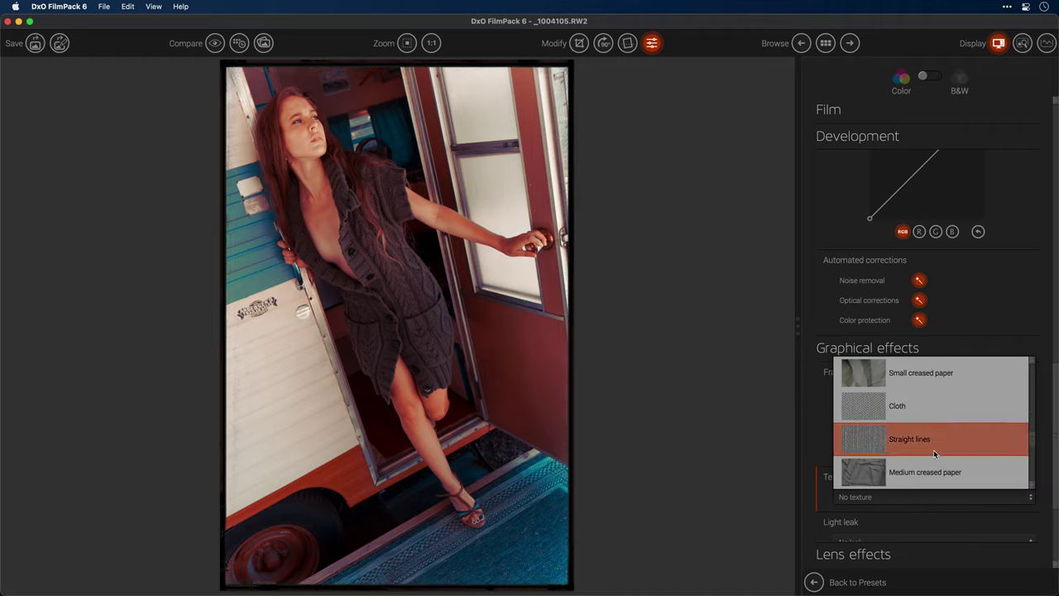
scroll(934, 450, up, 1)
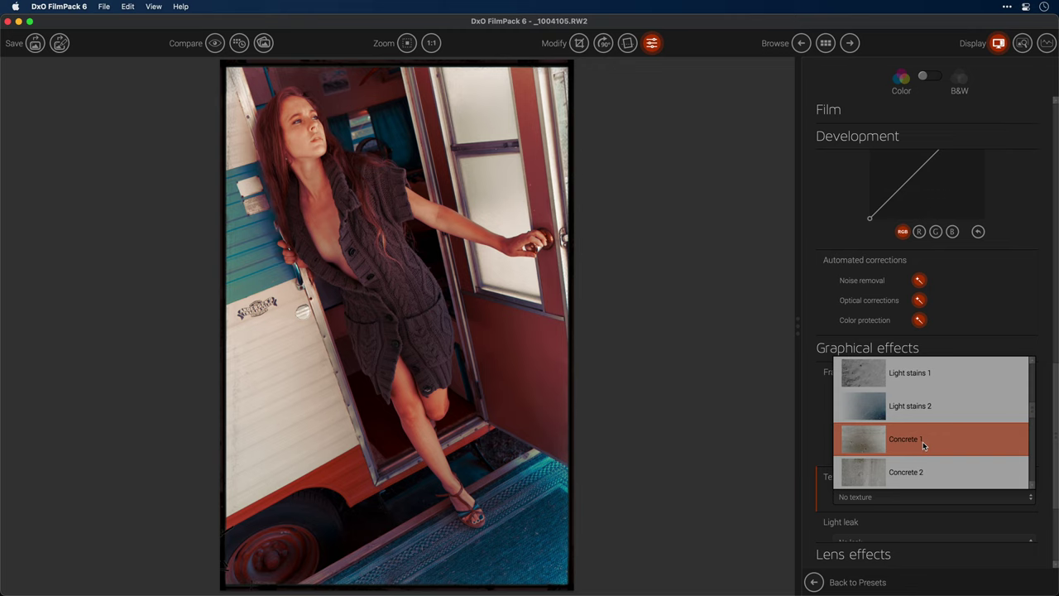
click(924, 442)
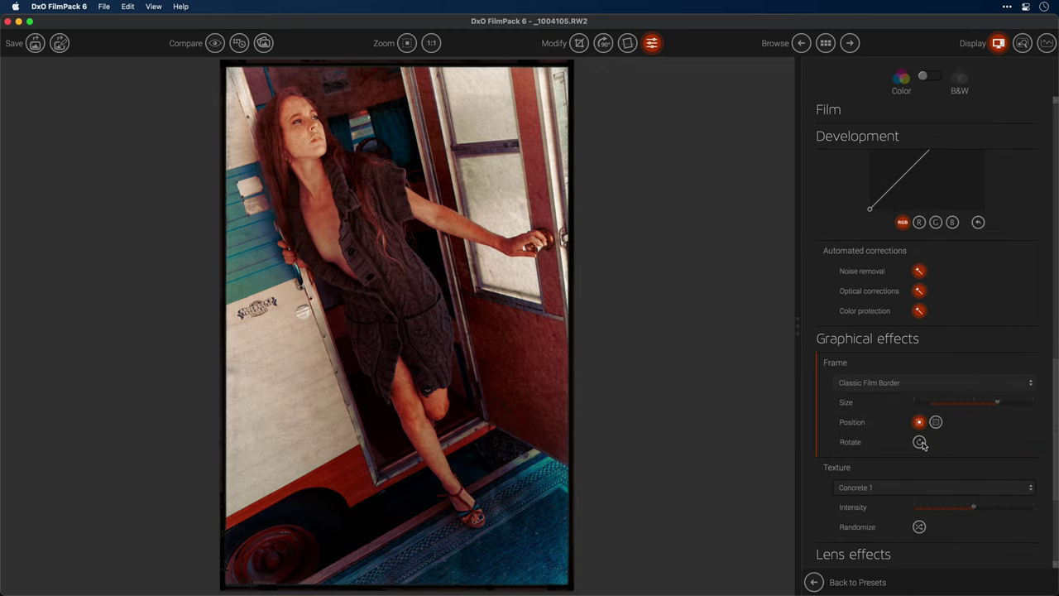
click(919, 527)
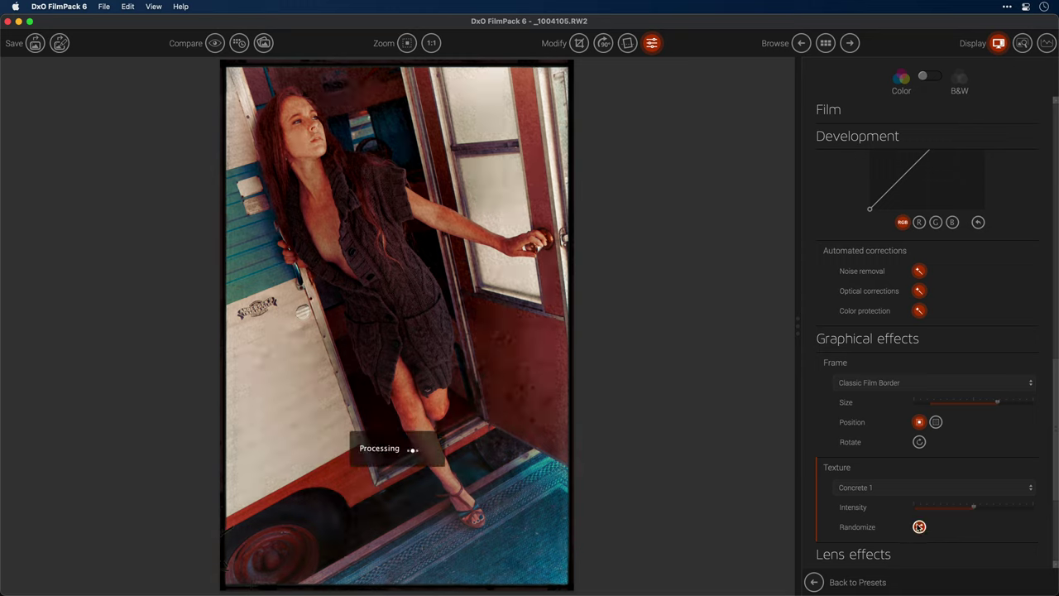
click(919, 526)
click(918, 526)
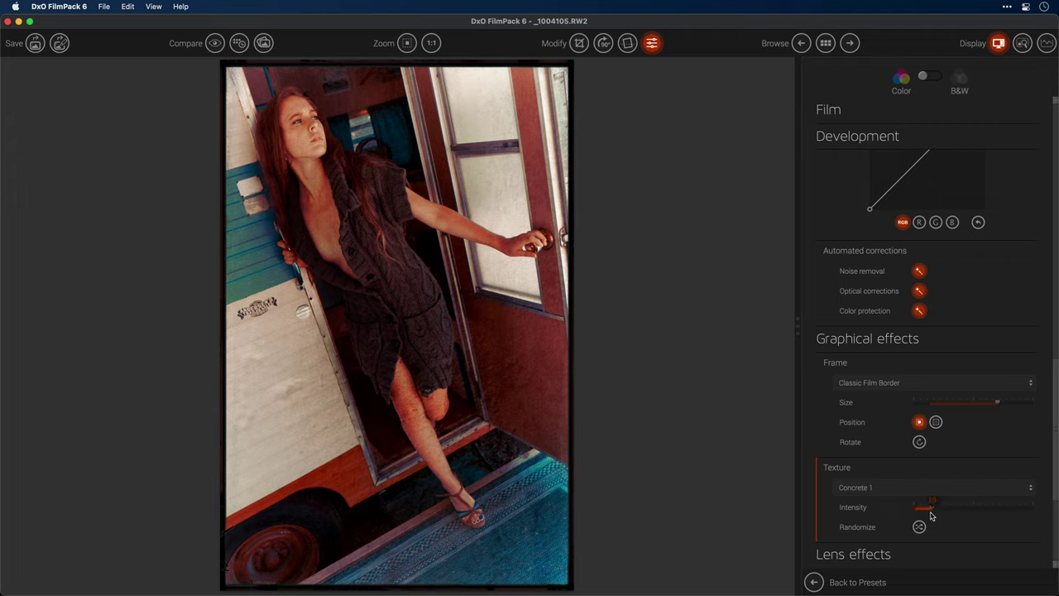
scroll(924, 509, down, 3)
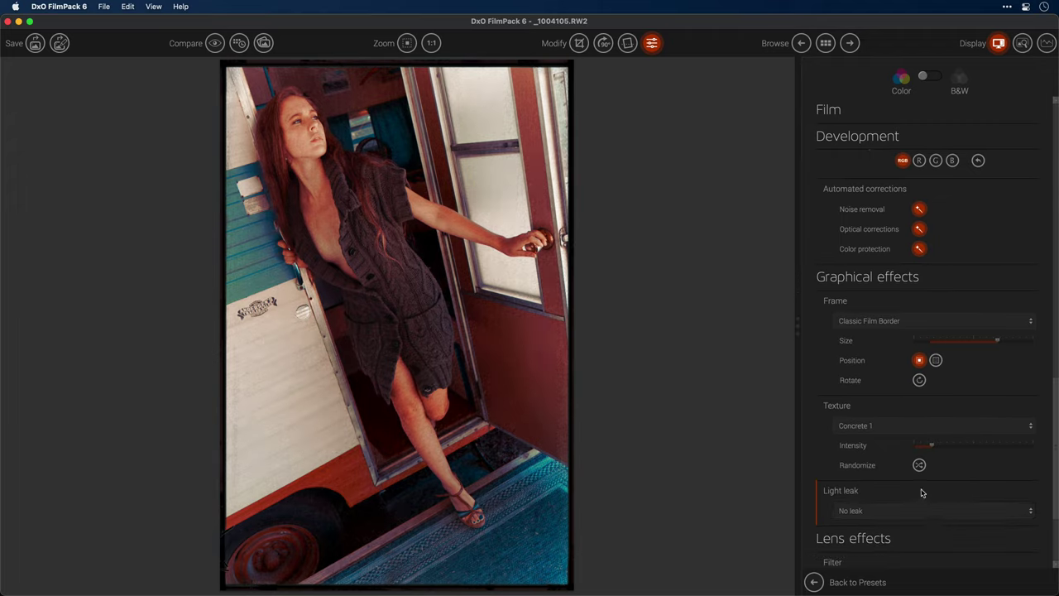
Add the Color Leak 3 light leak and try its four position options
click(901, 517)
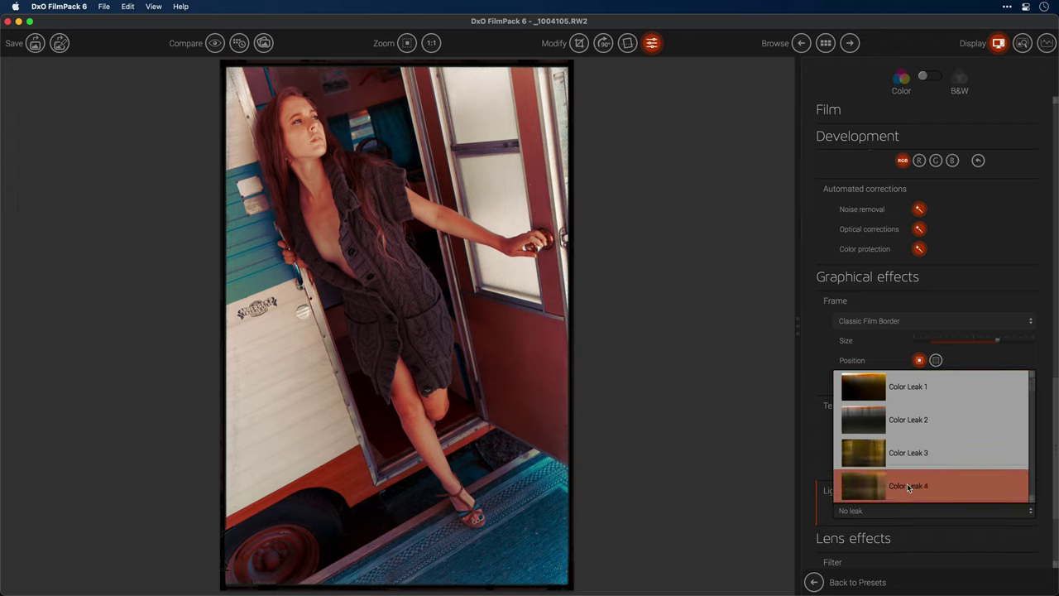
click(917, 455)
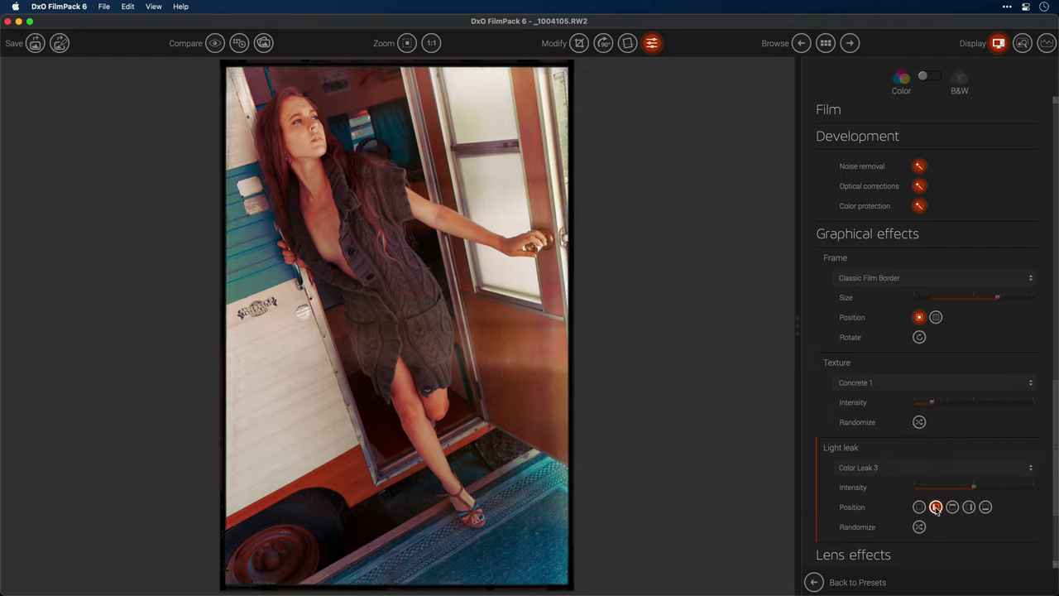
click(936, 507)
click(953, 508)
click(969, 508)
click(986, 507)
Randomize the light leak pattern three times, then save the whole look as a custom preset
click(919, 526)
click(918, 526)
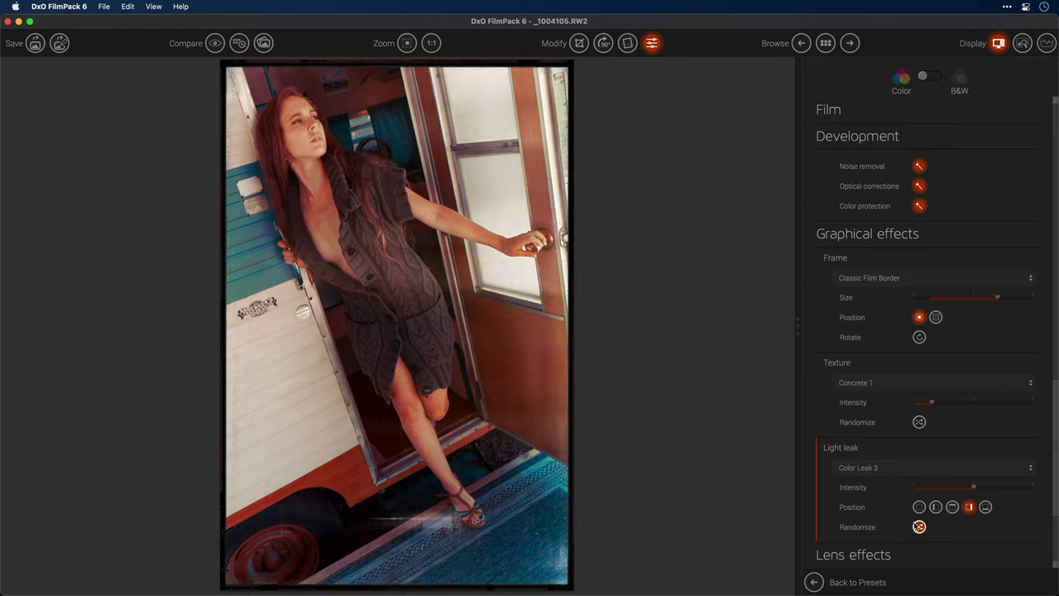
click(919, 527)
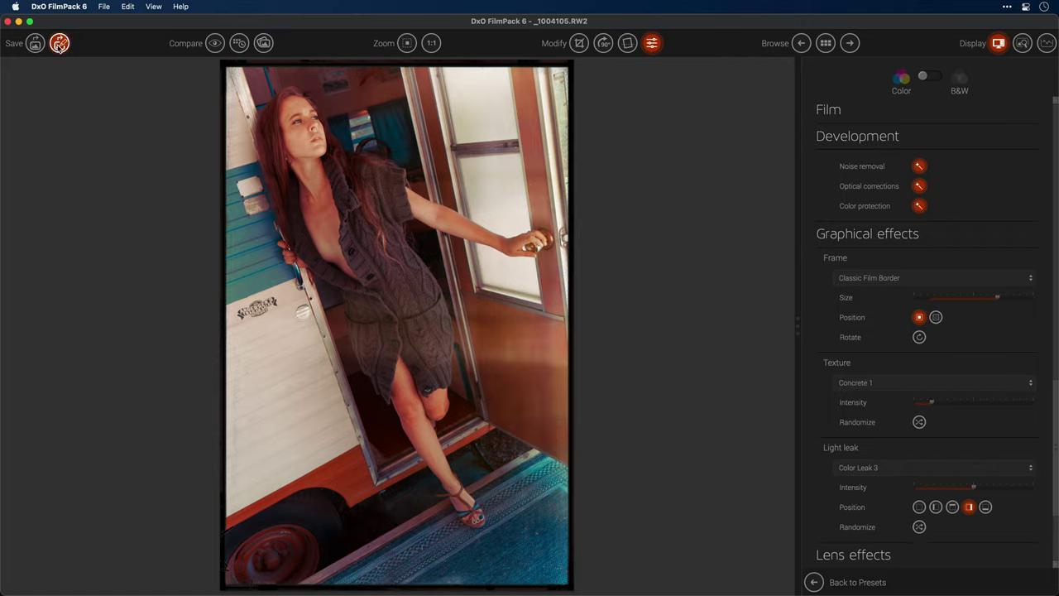
click(59, 44)
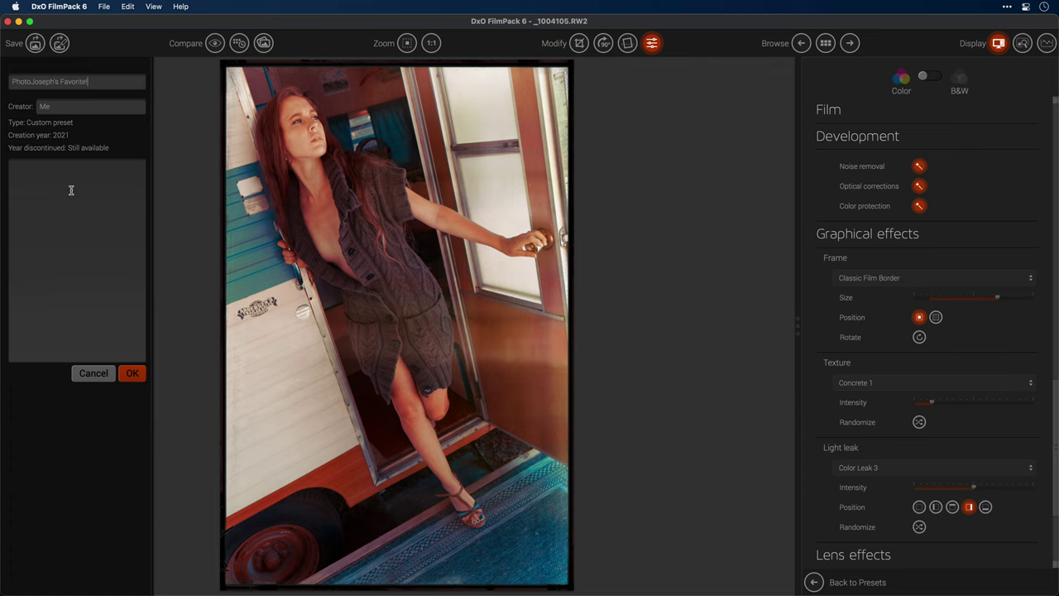
click(124, 376)
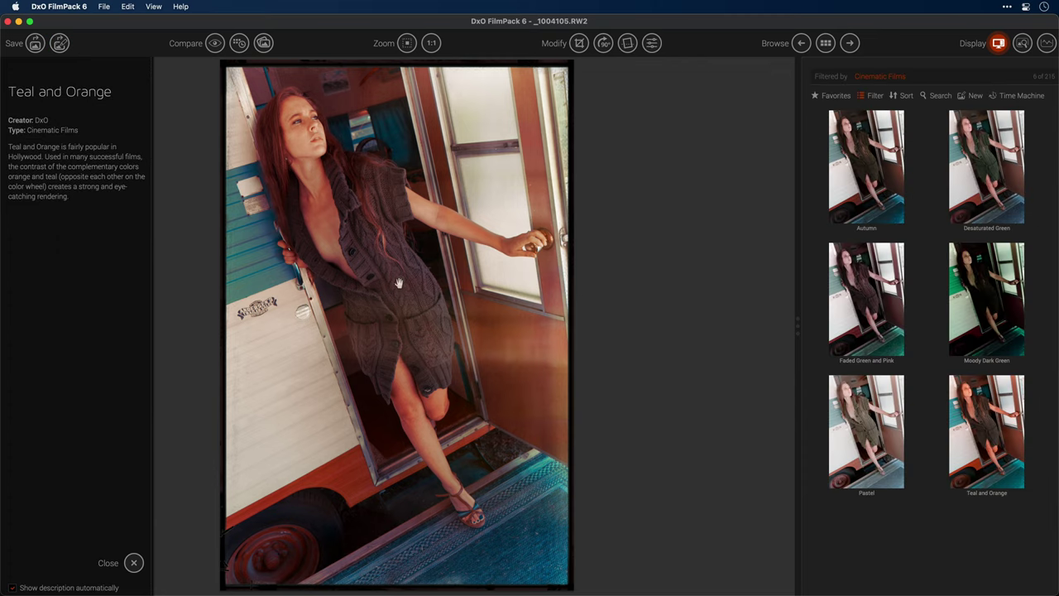
Filter the preset browser to My presets instead of Cinematic Films
click(874, 95)
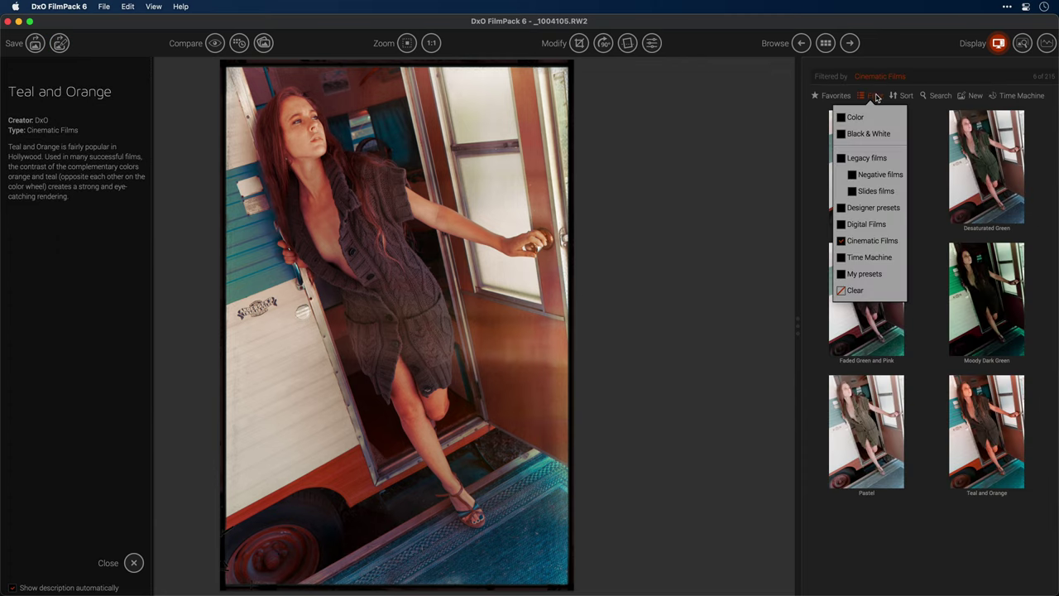
click(842, 241)
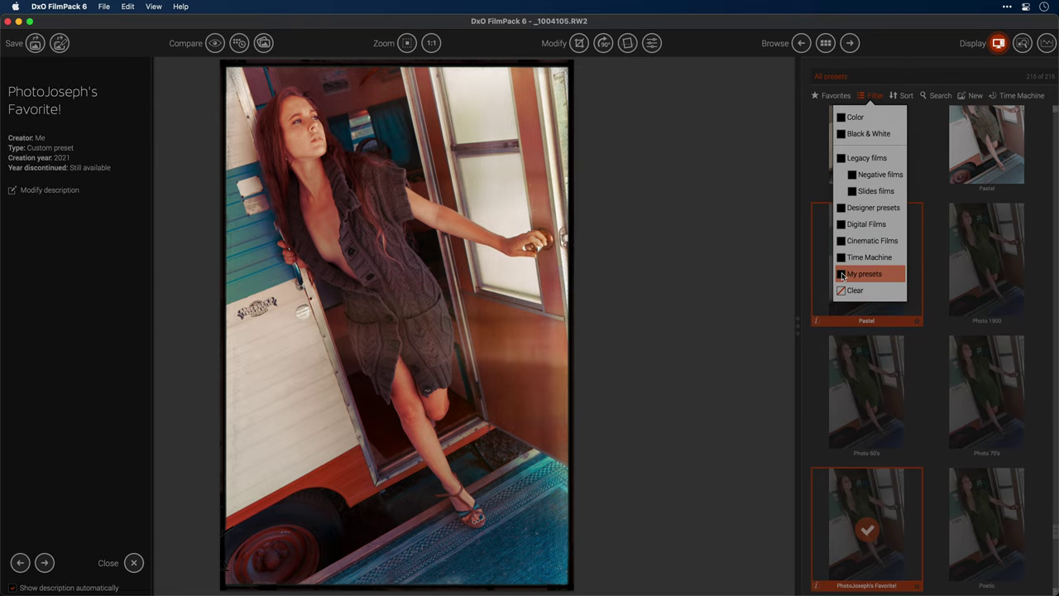
click(842, 274)
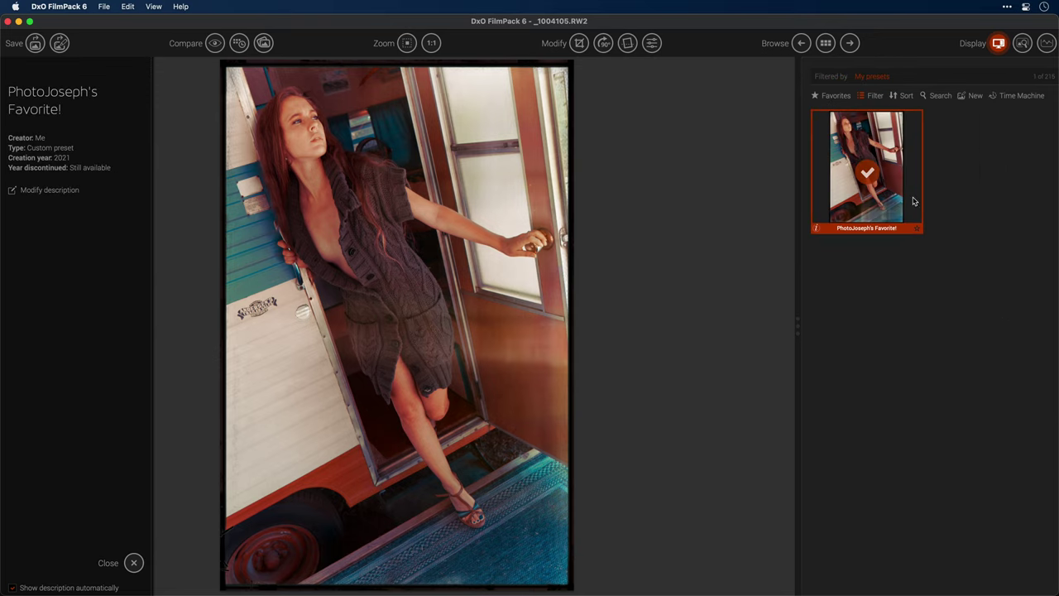